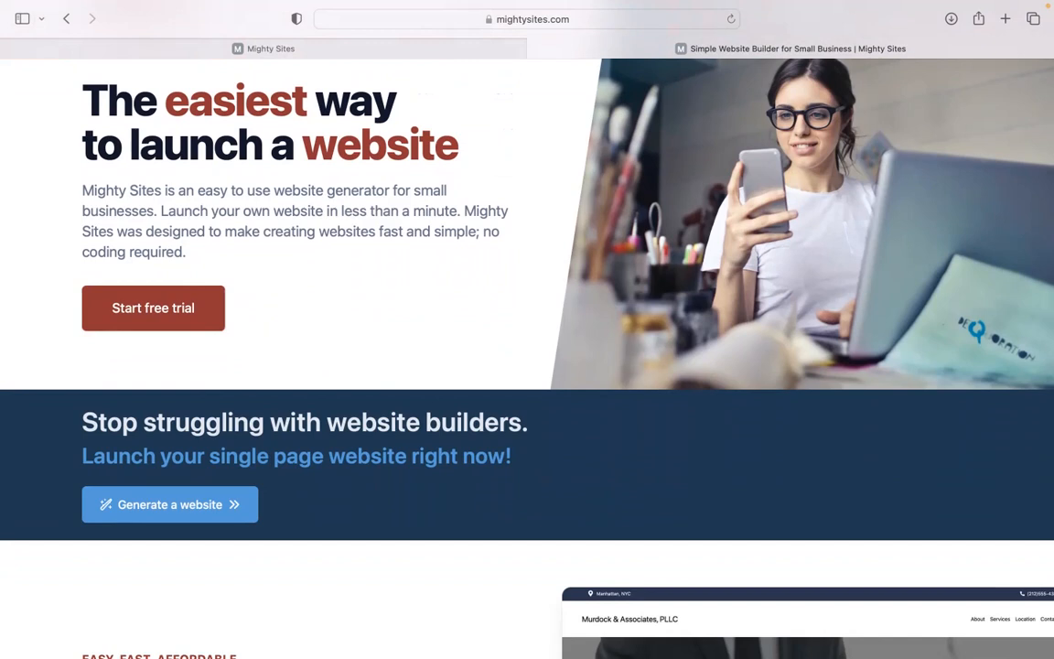
# Scroll down through the page in the current browser tab.
pyautogui.scroll(-3, 527, 357)
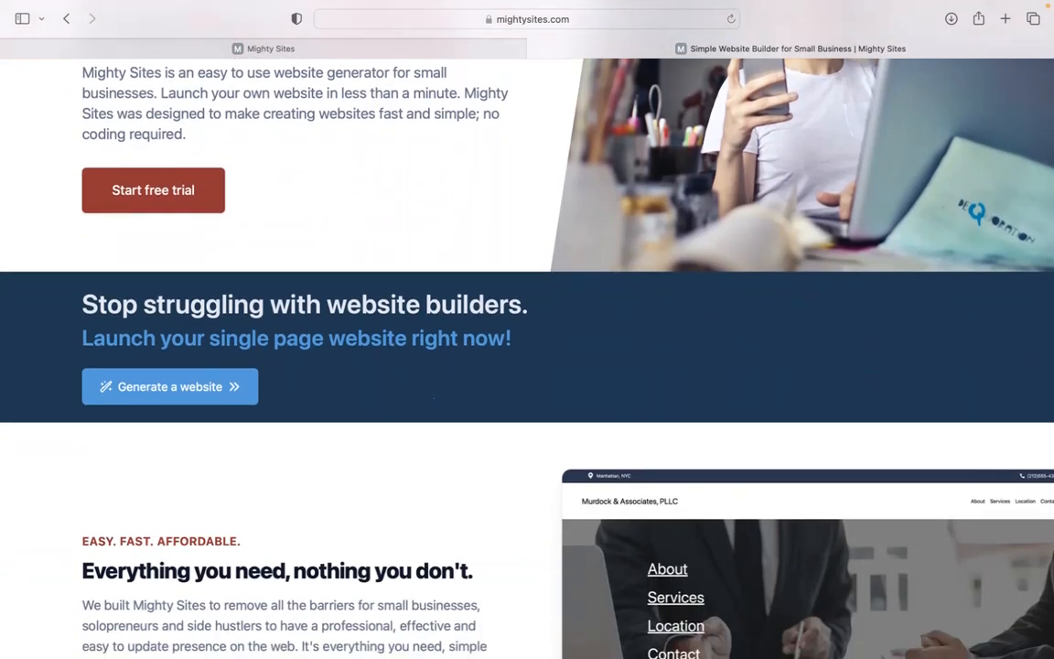
pyautogui.scroll(-5, 527, 357)
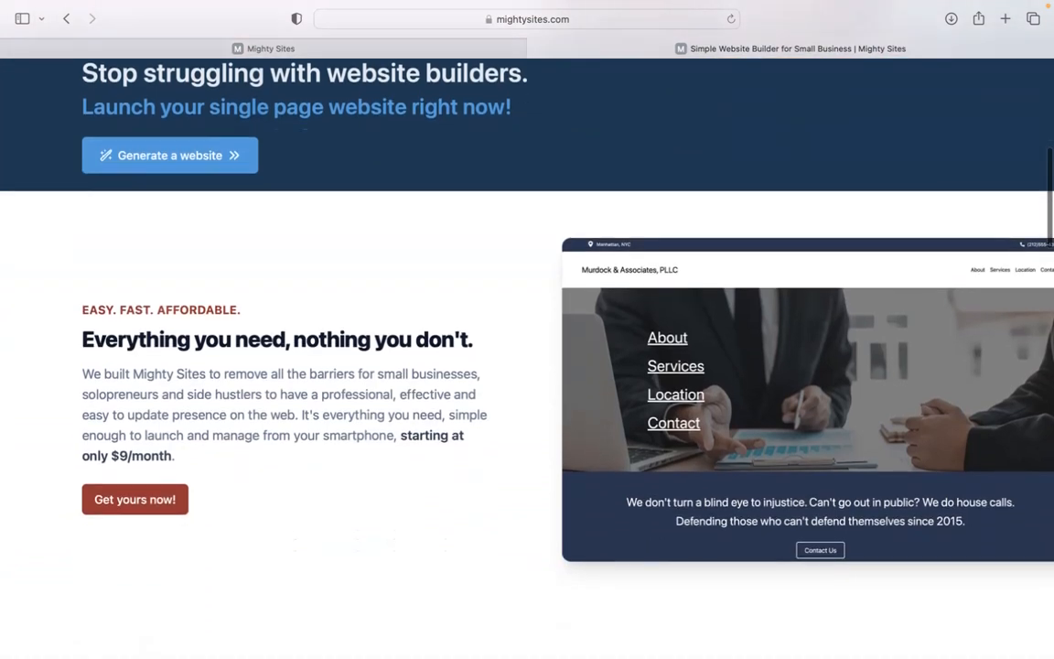
pyautogui.scroll(-1, 527, 356)
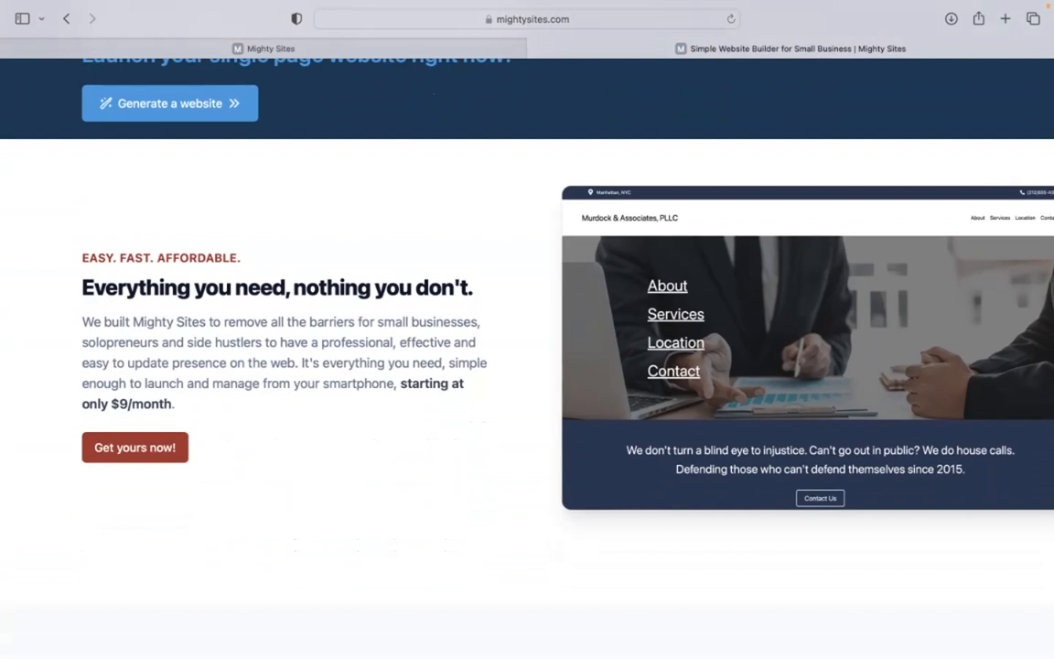
pyautogui.scroll(-2, 527, 357)
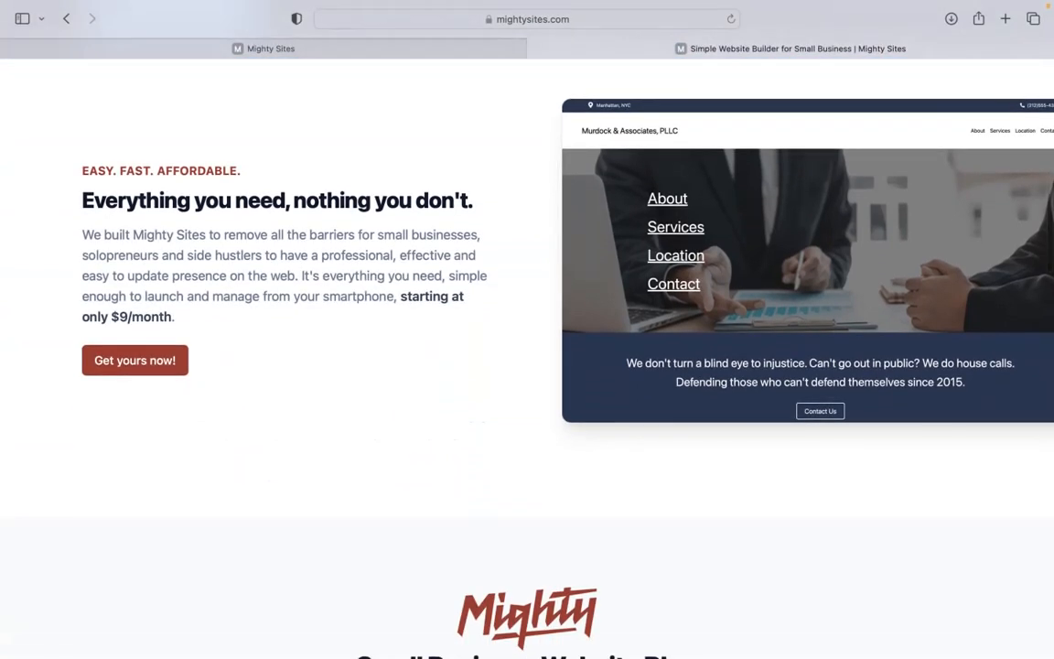
pyautogui.scroll(-10, 527, 357)
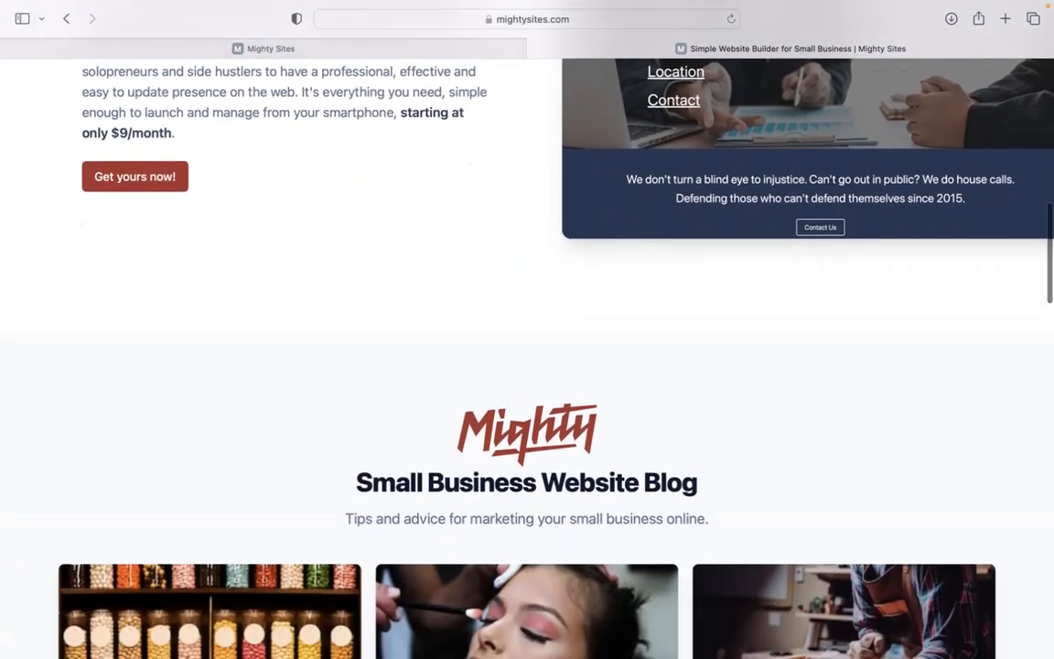
pyautogui.scroll(-5, 527, 357)
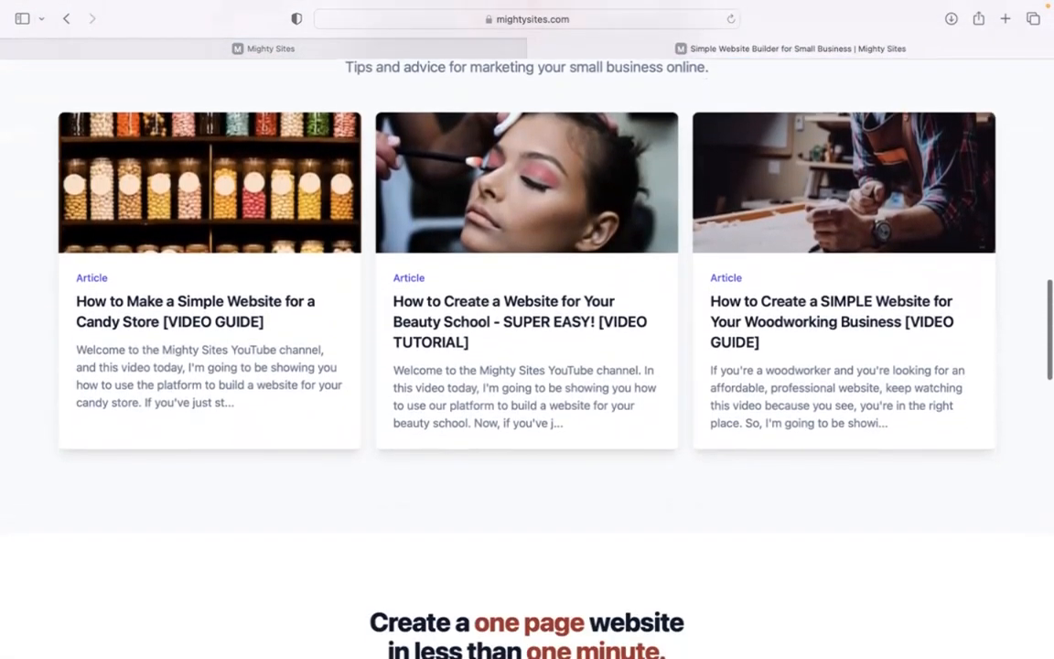
pyautogui.scroll(-6, 528, 357)
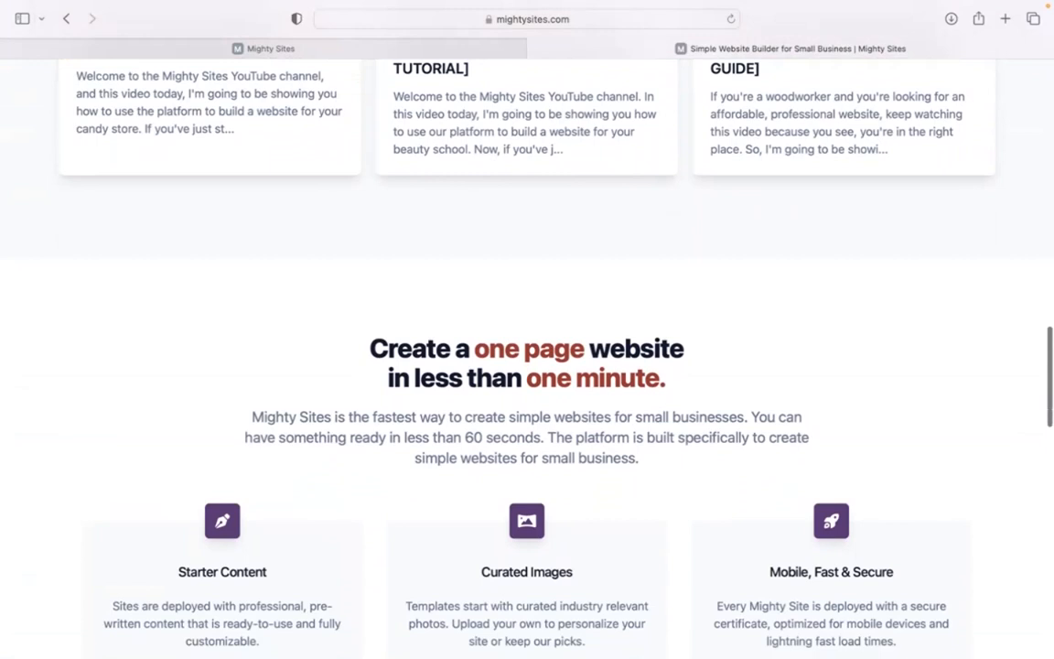
pyautogui.scroll(-6, 389, 76)
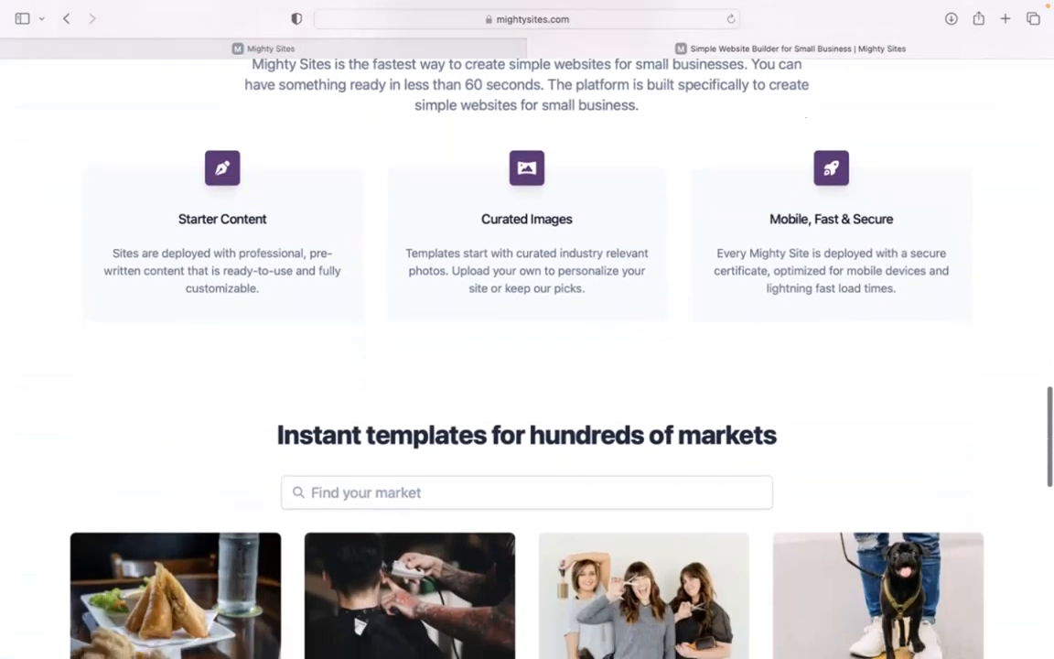
# Switch to the Mighty Sites tab and browse the market template cards.
pyautogui.click(432, 50)
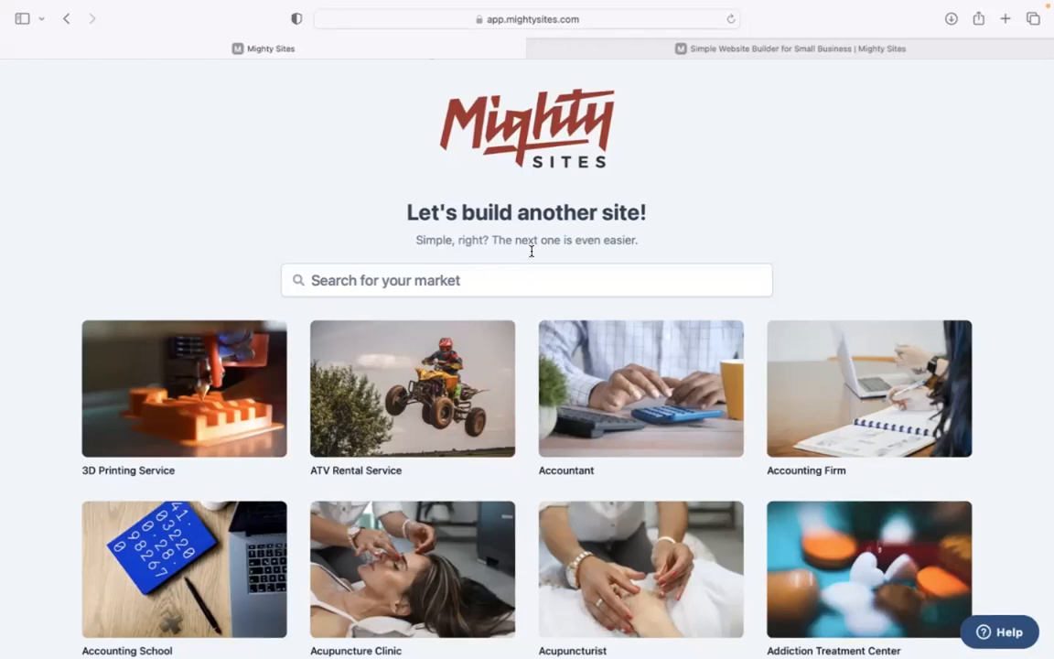
pyautogui.scroll(-7, 281, 196)
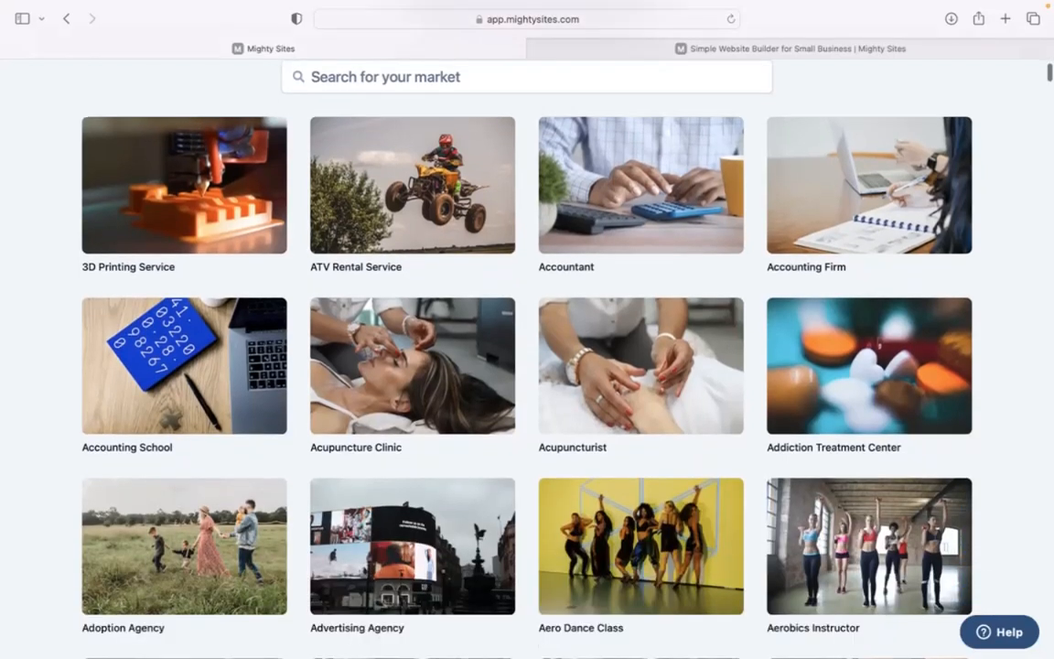
pyautogui.scroll(-20, 281, 195)
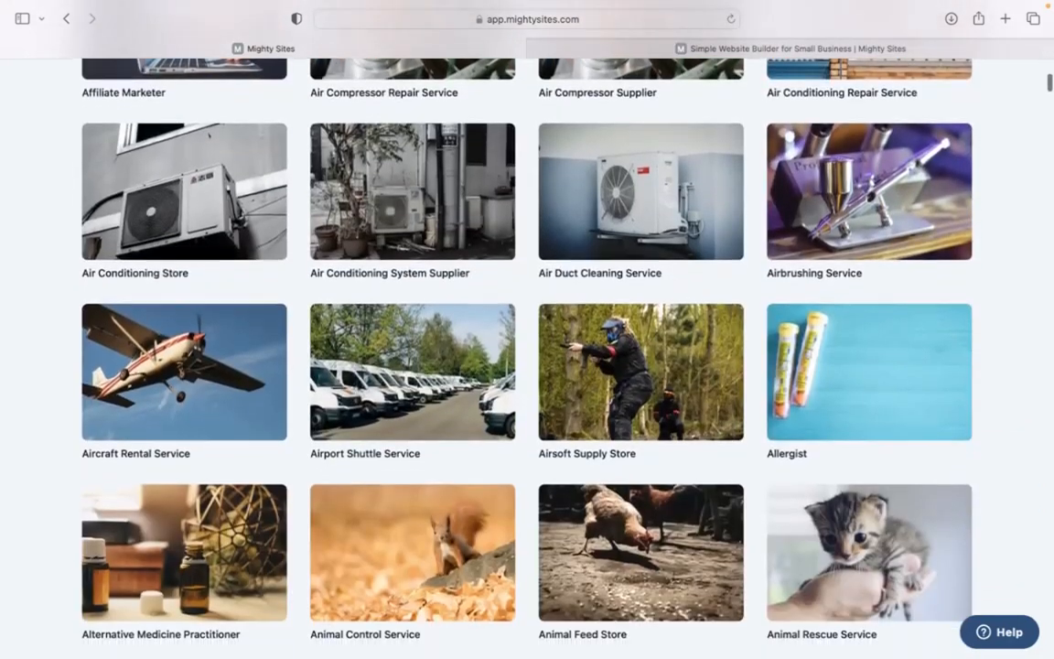
pyautogui.scroll(-14, 527, 366)
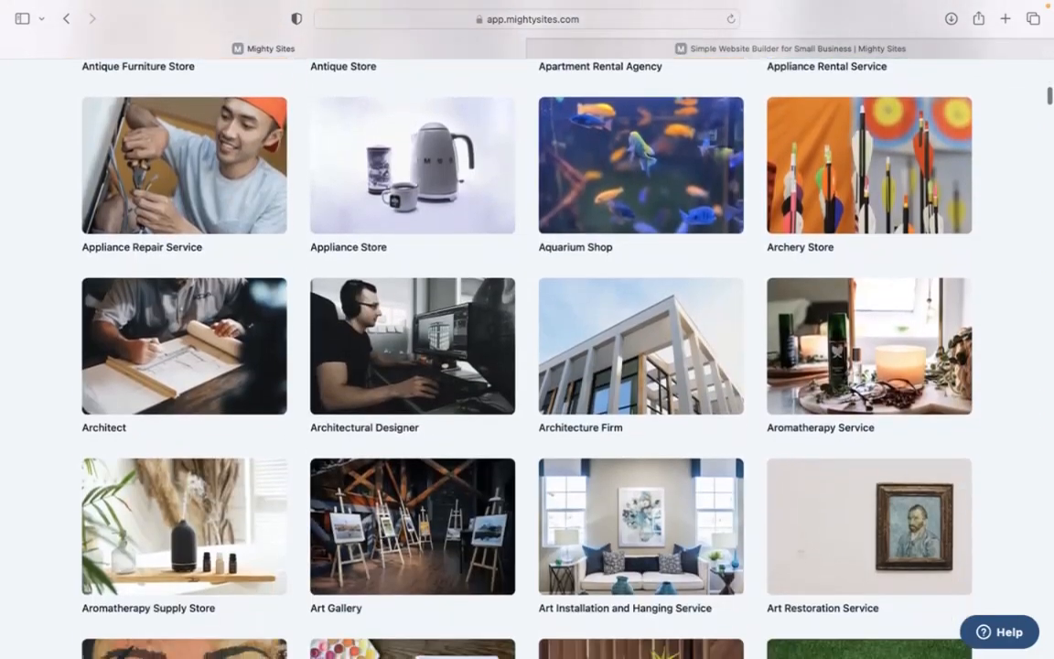
pyautogui.scroll(20, 527, 366)
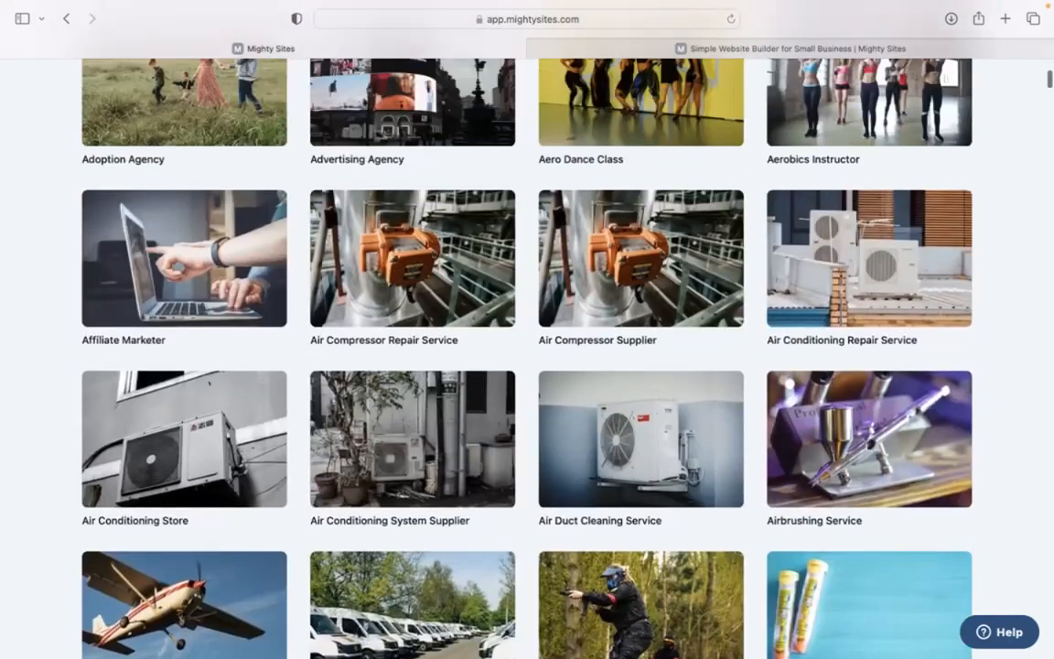
pyautogui.scroll(10, 527, 366)
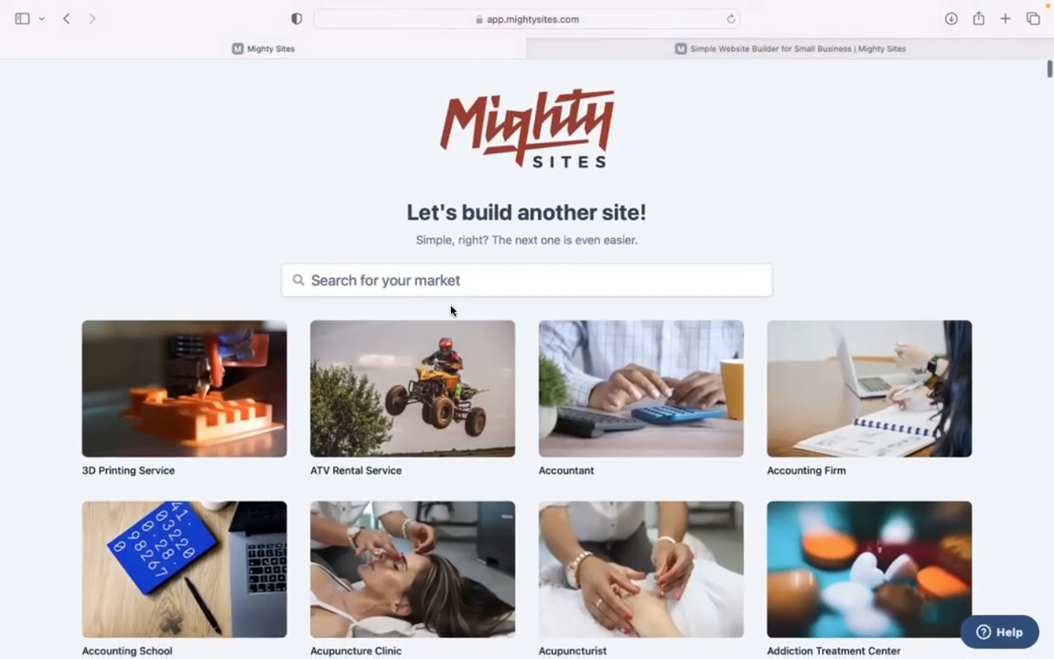
# Search the markets for 'pet ph' and choose the Pet Photographer template.
pyautogui.click(459, 289)
pyautogui.write('pet ph')
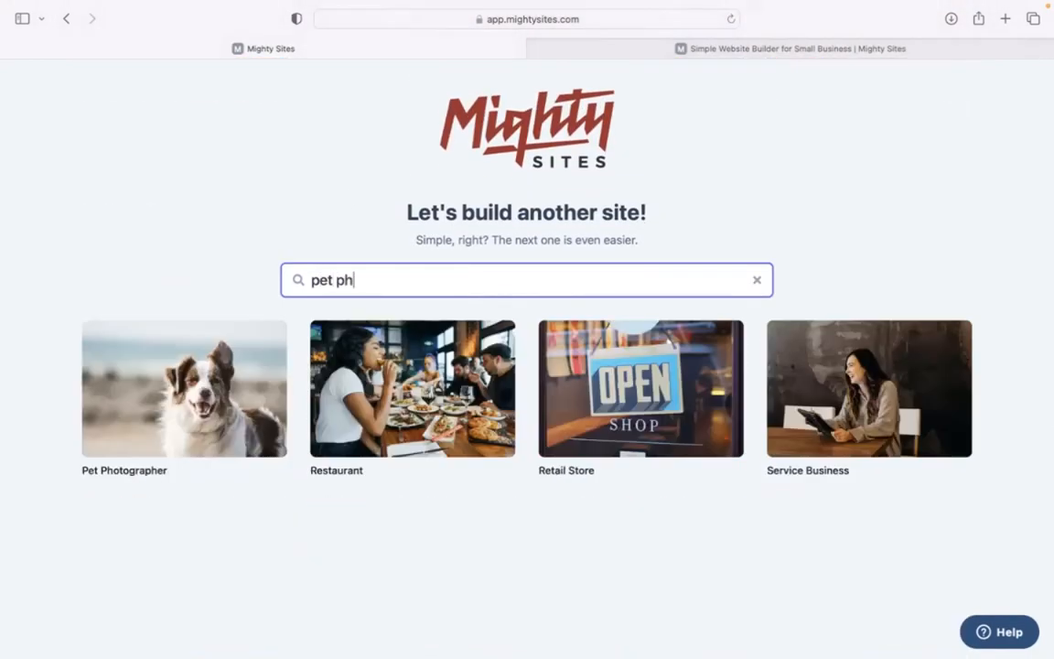
pyautogui.click(210, 394)
# Enter company Posh Cat Shots, city Denver, state Colorado, business type Service, and continue.
pyautogui.write('Posh Cat Shots')
pyautogui.click(364, 360)
pyautogui.write('Denver')
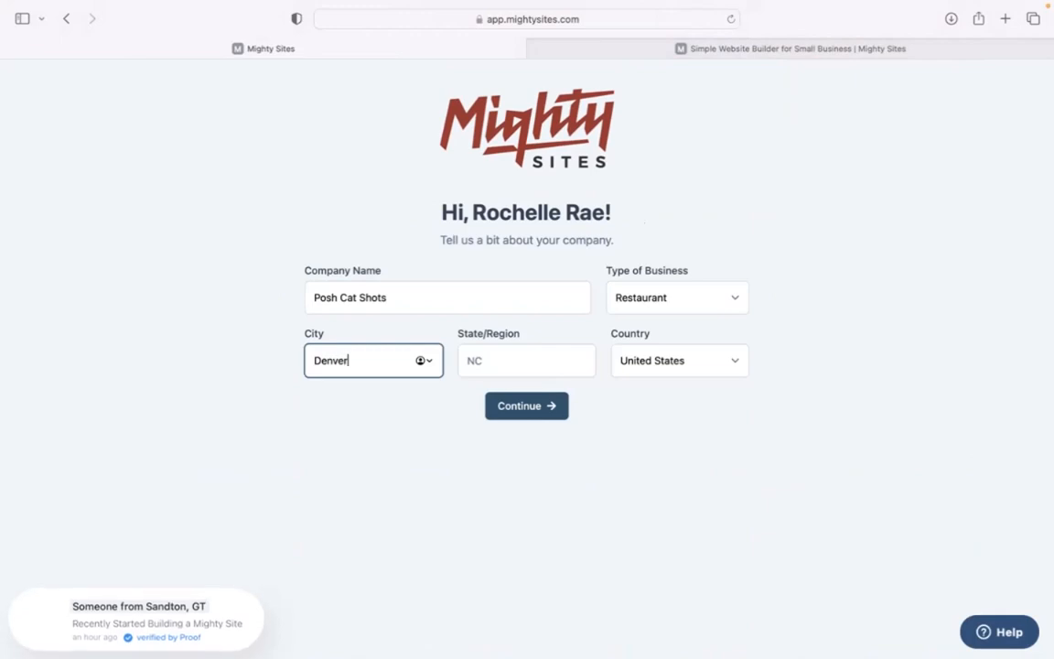
pyautogui.click(501, 351)
pyautogui.write('Coloraod')
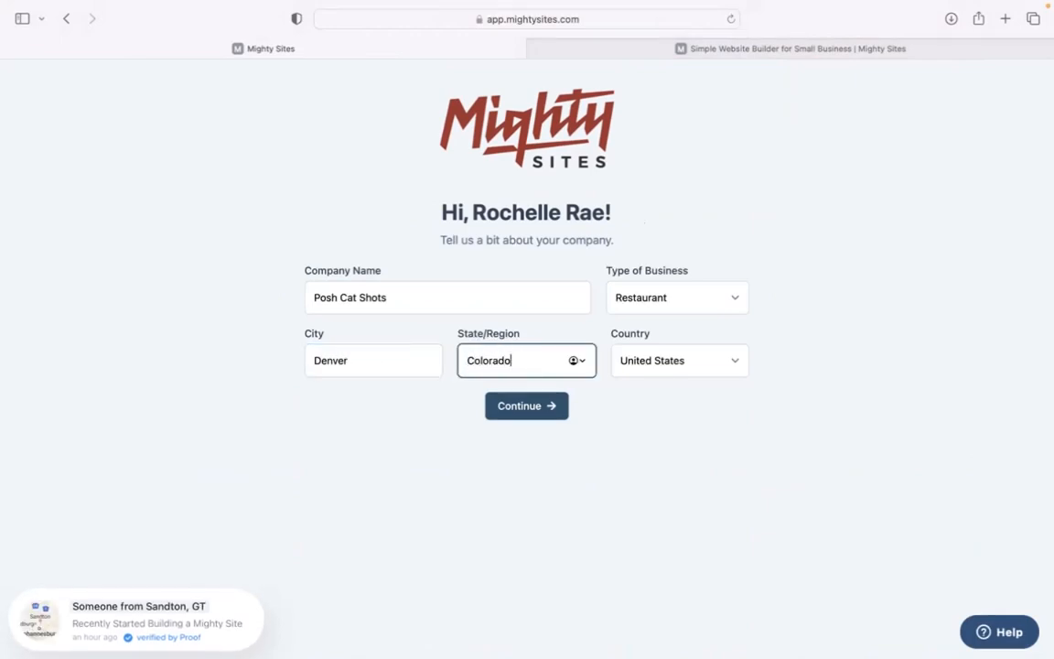
pyautogui.click(704, 291)
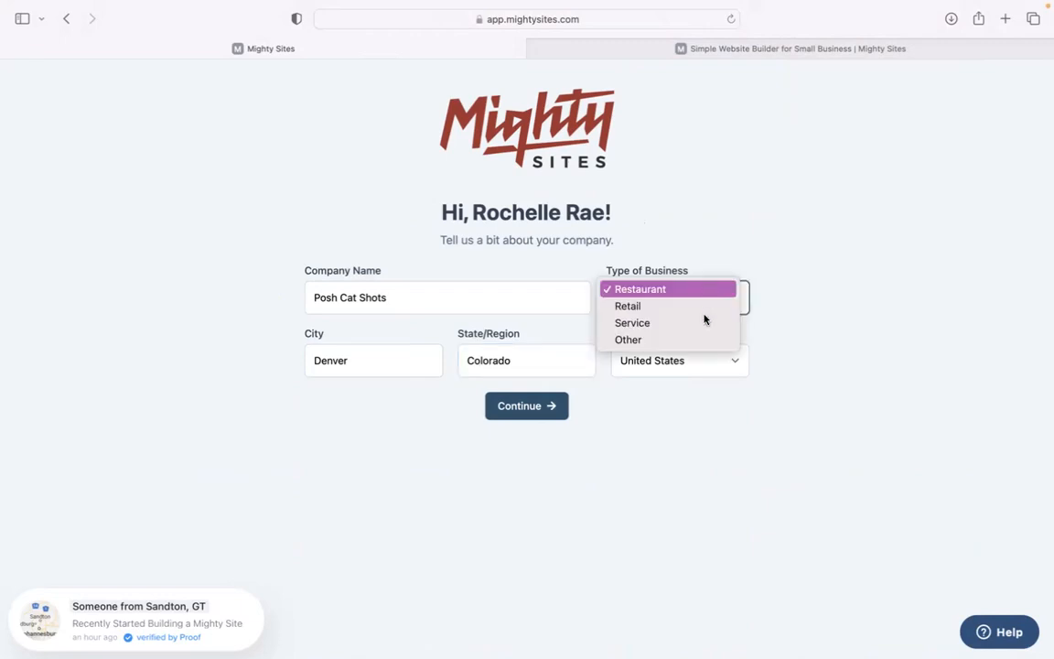
pyautogui.click(700, 321)
pyautogui.click(555, 424)
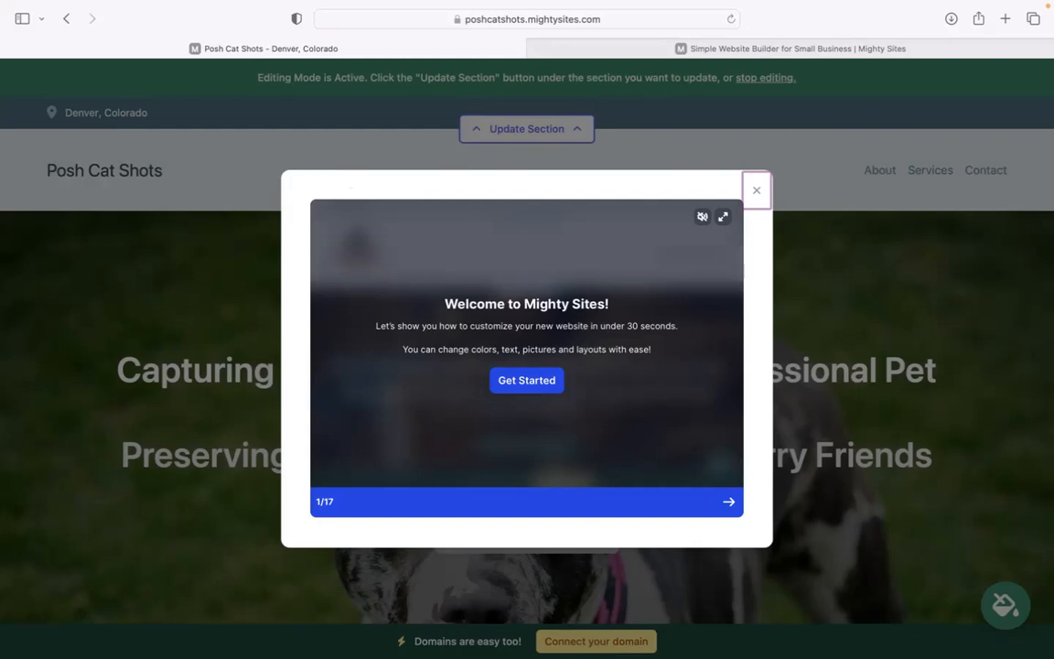
# Close the Welcome to Mighty Sites tour modal.
pyautogui.click(757, 192)
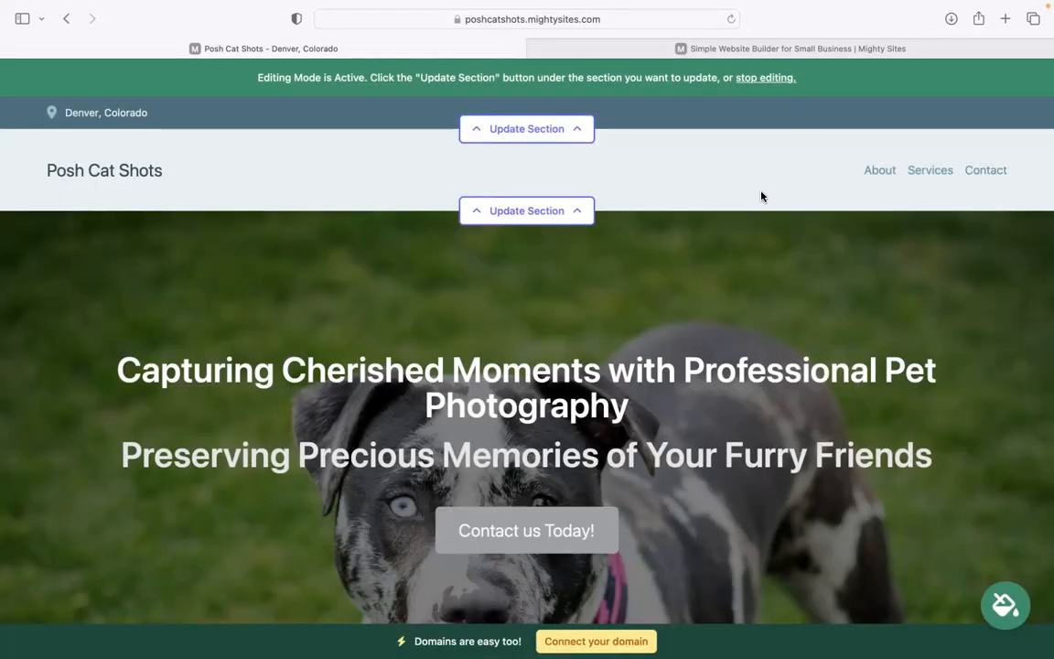
pyautogui.scroll(-3, 761, 196)
pyautogui.scroll(-2, 527, 329)
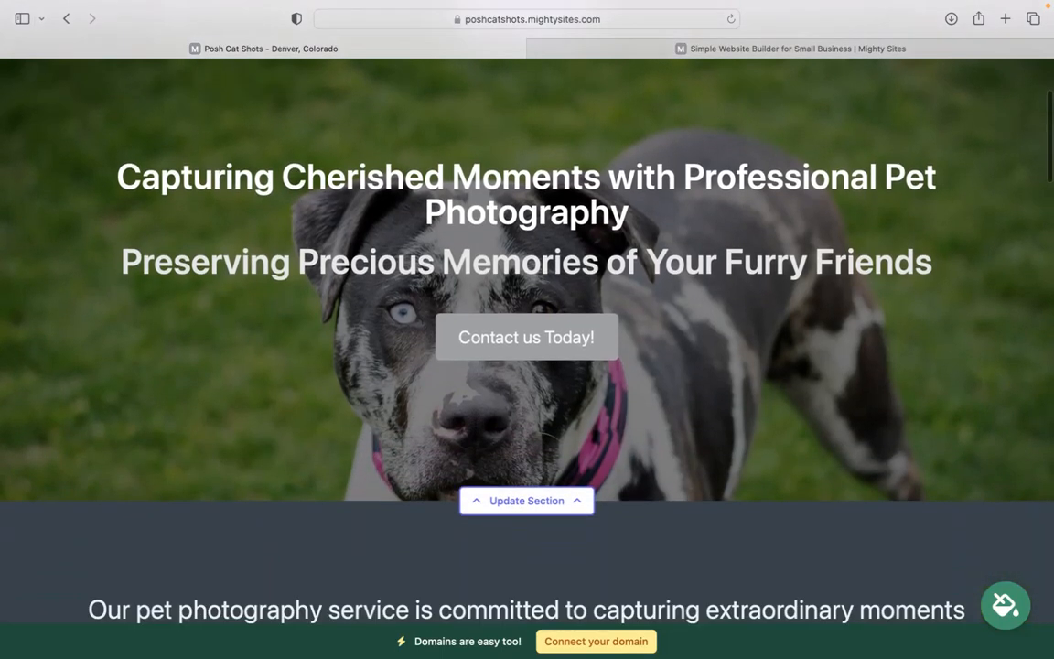
pyautogui.scroll(3, 527, 329)
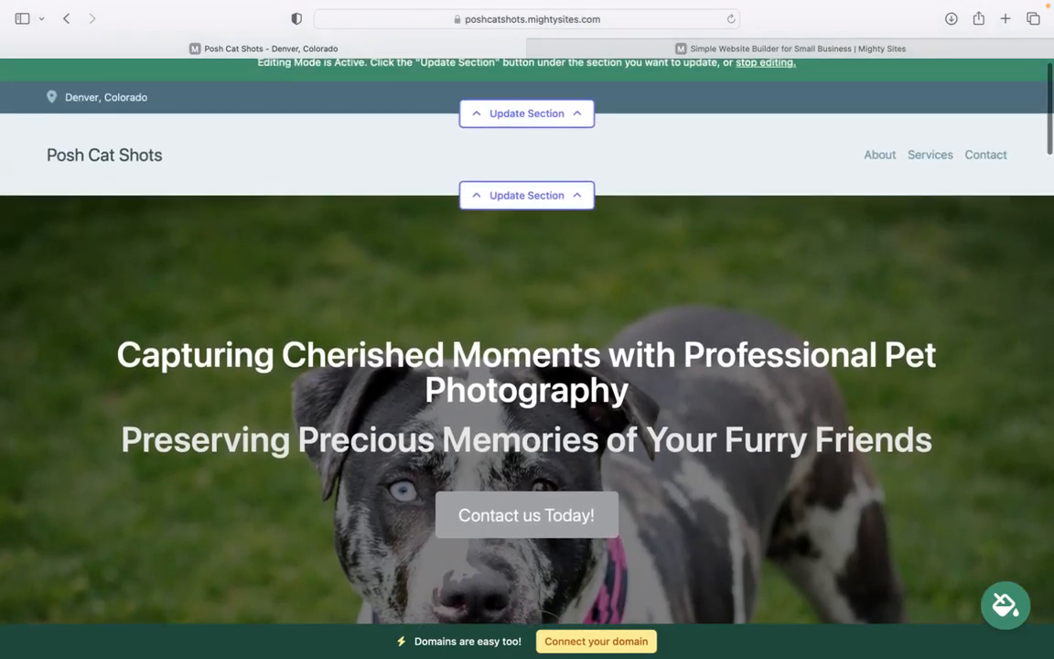
pyautogui.scroll(-1, 293, 197)
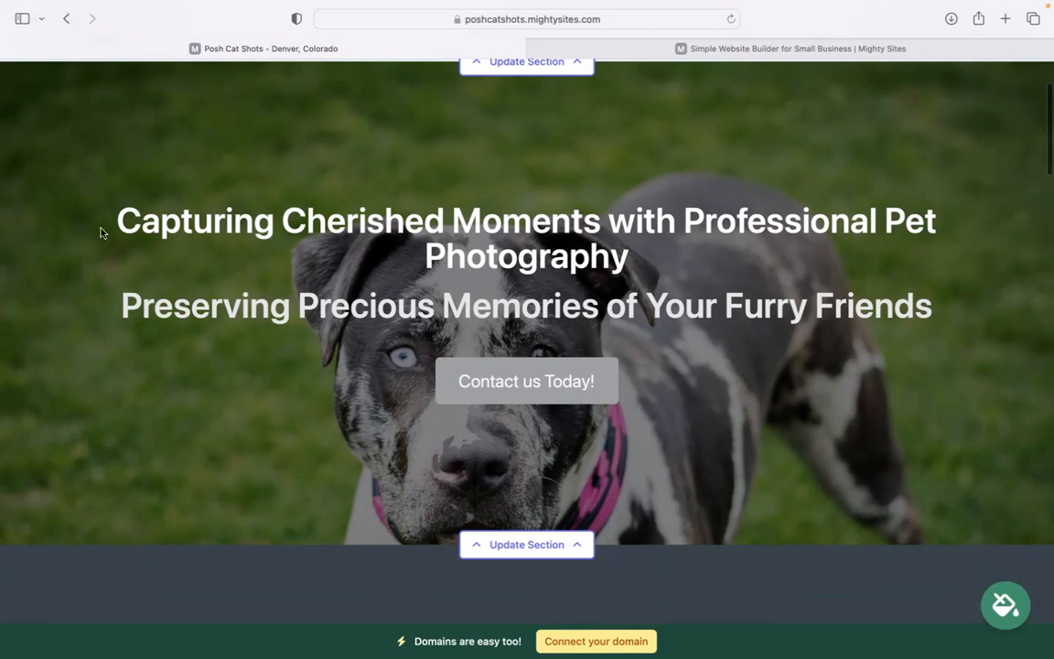
pyautogui.scroll(-5, 906, 297)
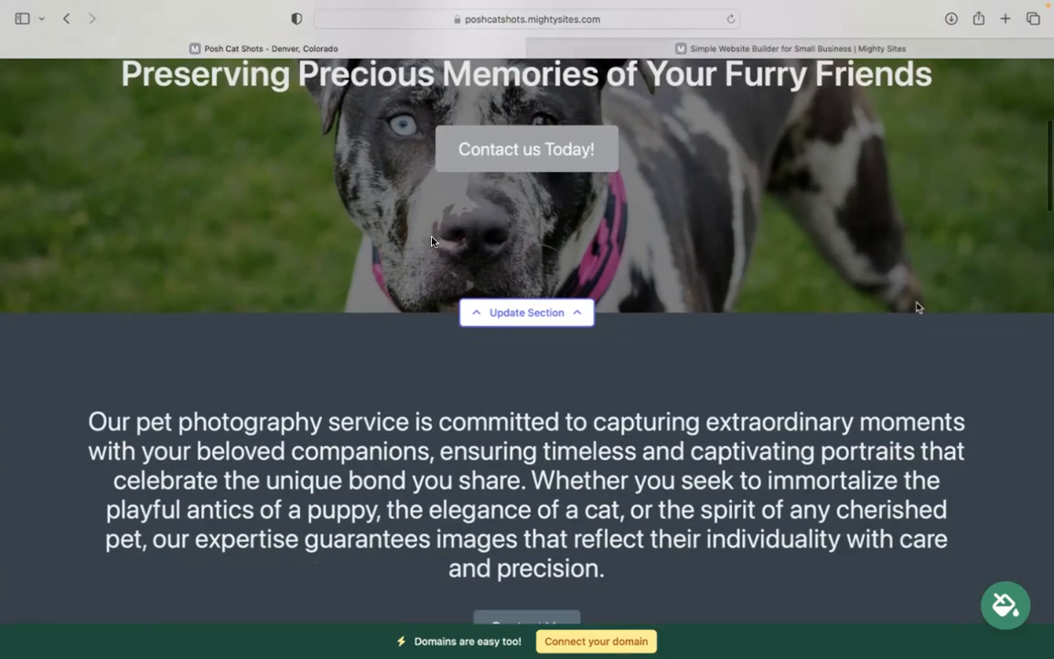
pyautogui.scroll(-12, 774, 247)
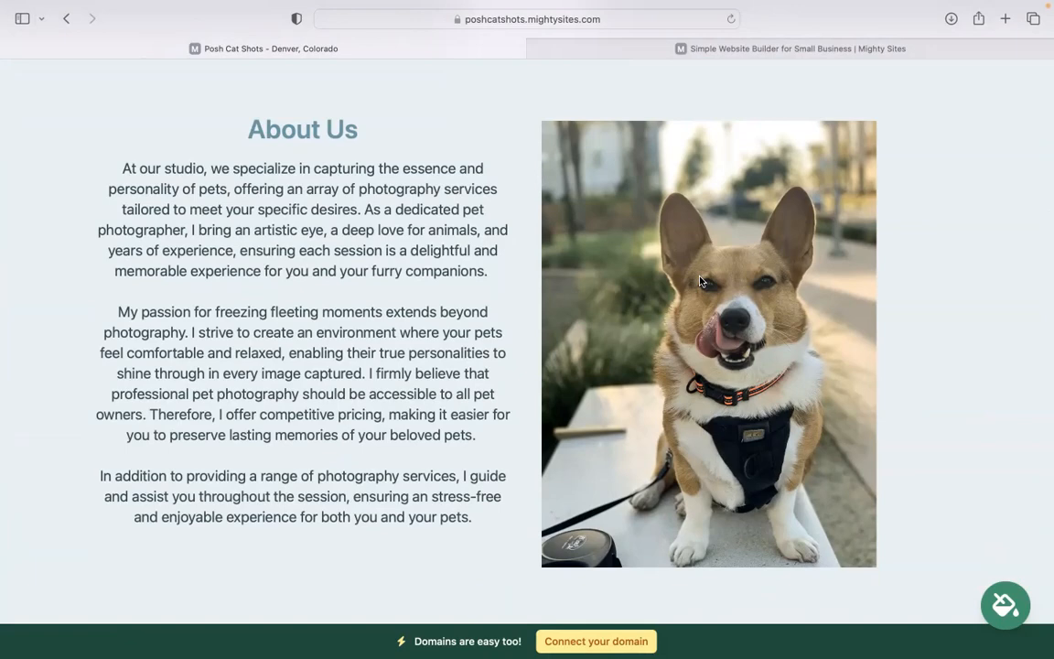
pyautogui.scroll(-10, 700, 281)
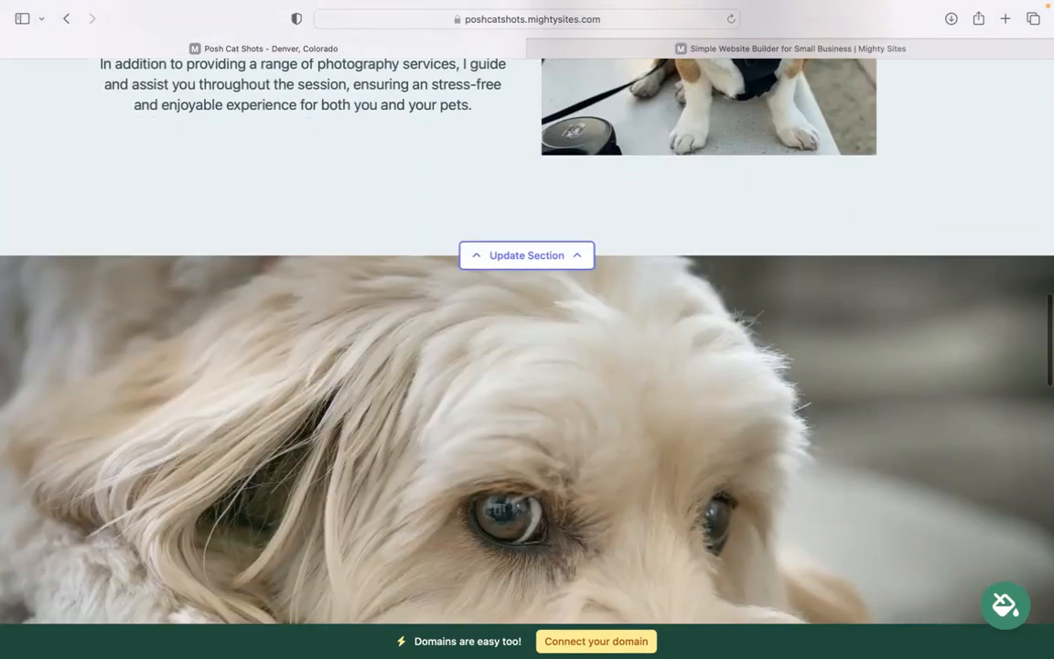
pyautogui.scroll(-8, 508, 172)
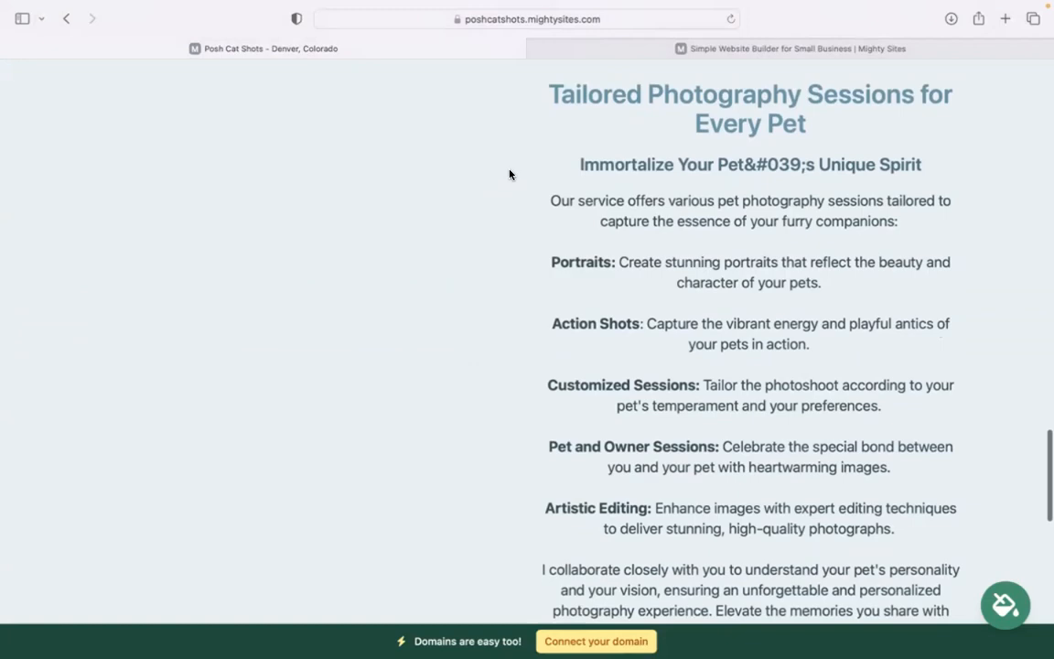
pyautogui.scroll(-6, 753, 359)
pyautogui.scroll(7, 753, 358)
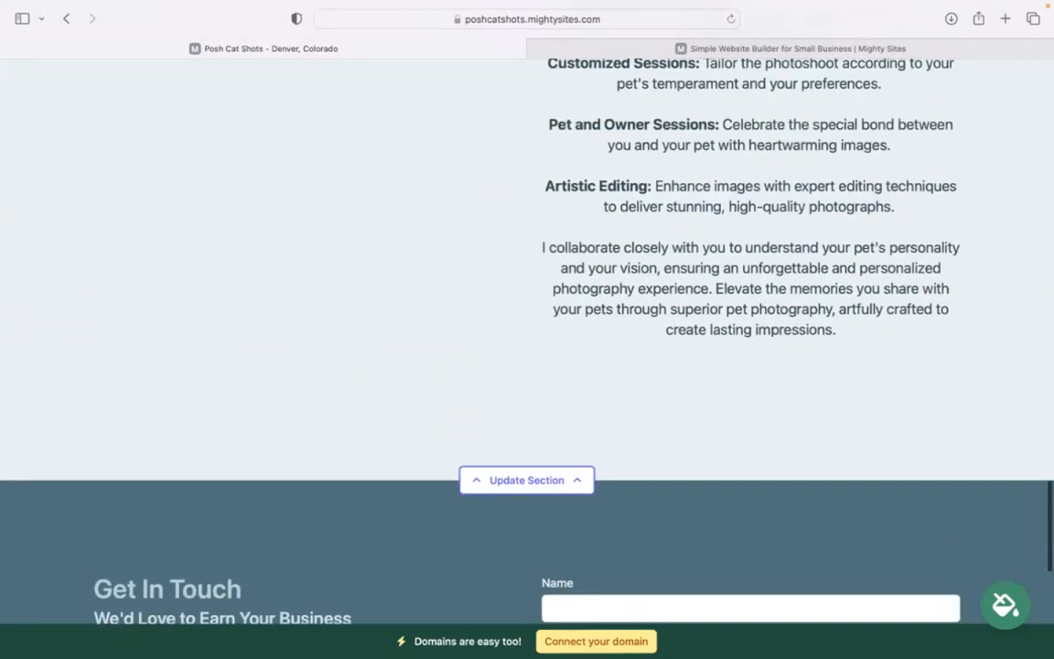
pyautogui.scroll(2, 527, 347)
pyautogui.scroll(14, 527, 348)
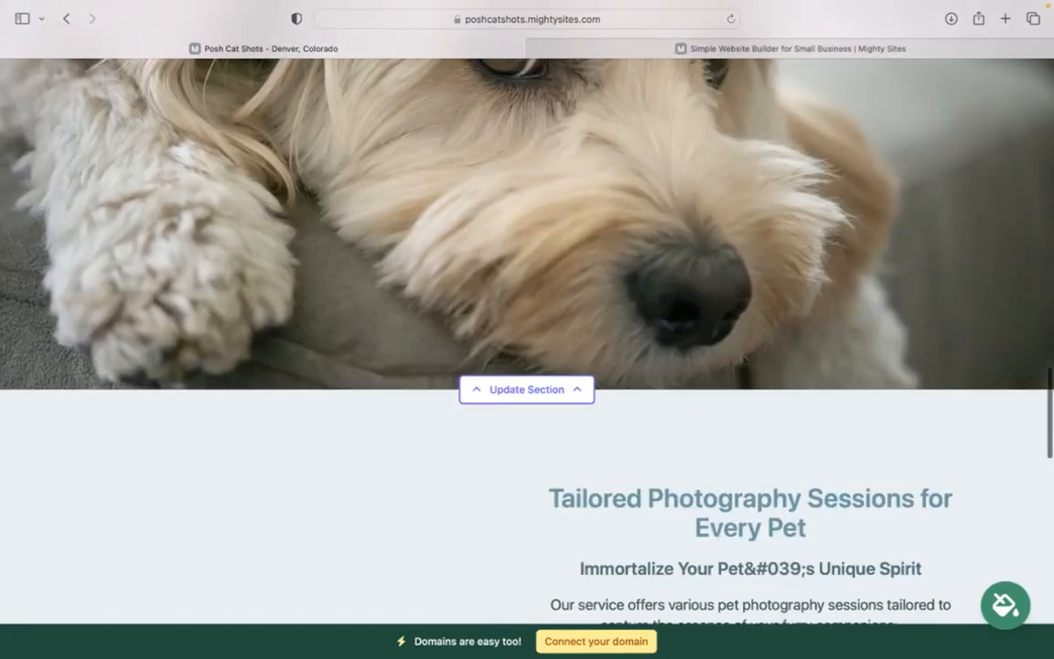
pyautogui.scroll(10, 527, 347)
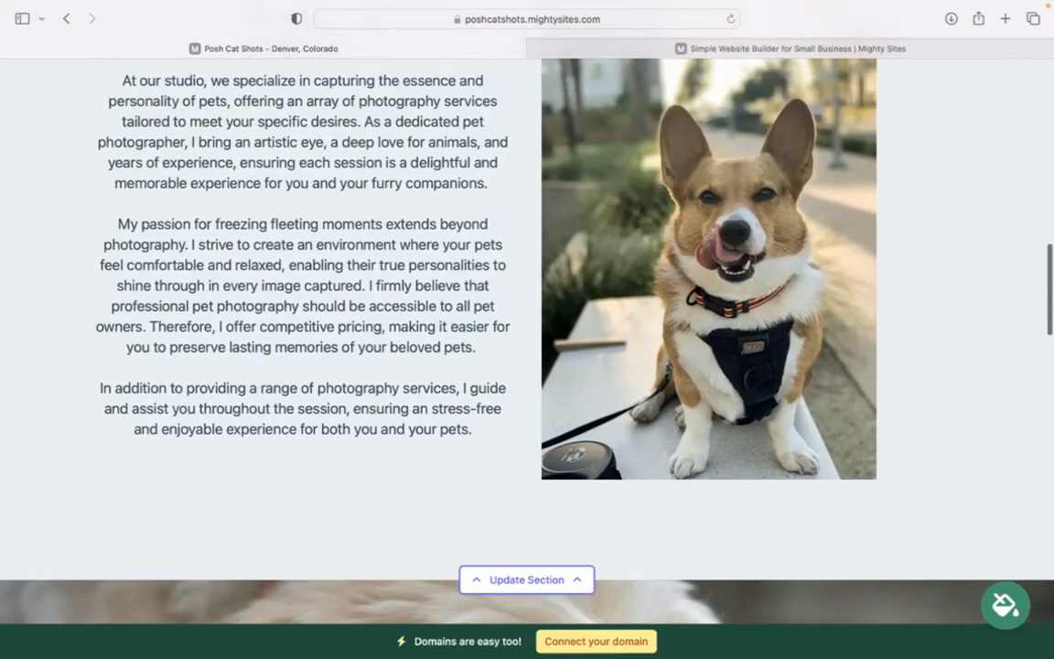
pyautogui.scroll(10, 527, 348)
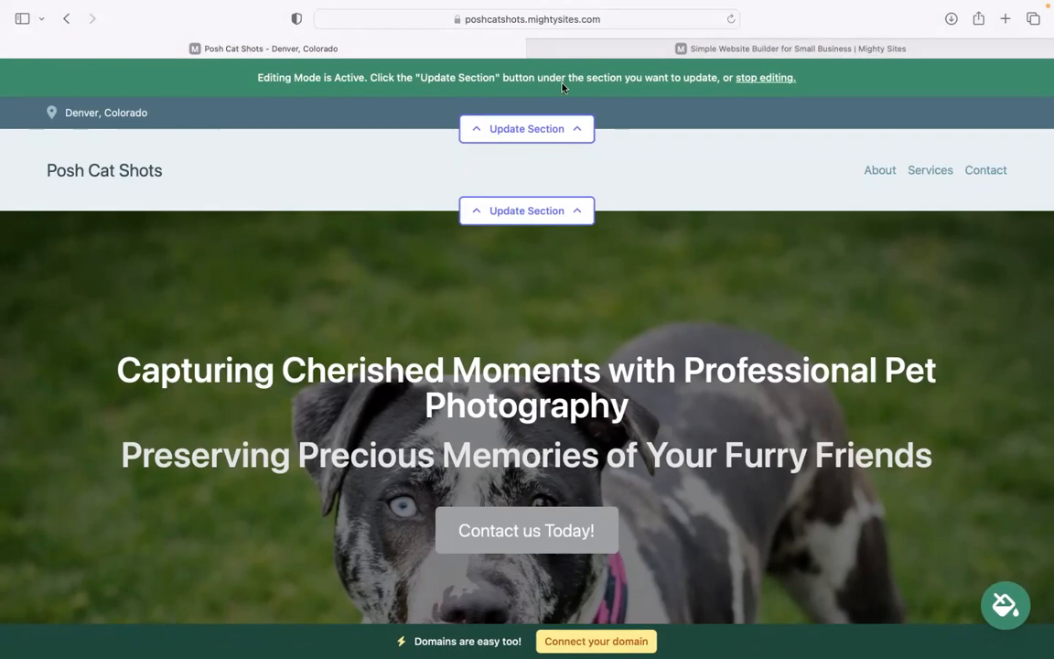
# In the top bar's location details, enter the organization email and show it on the site.
pyautogui.click(569, 128)
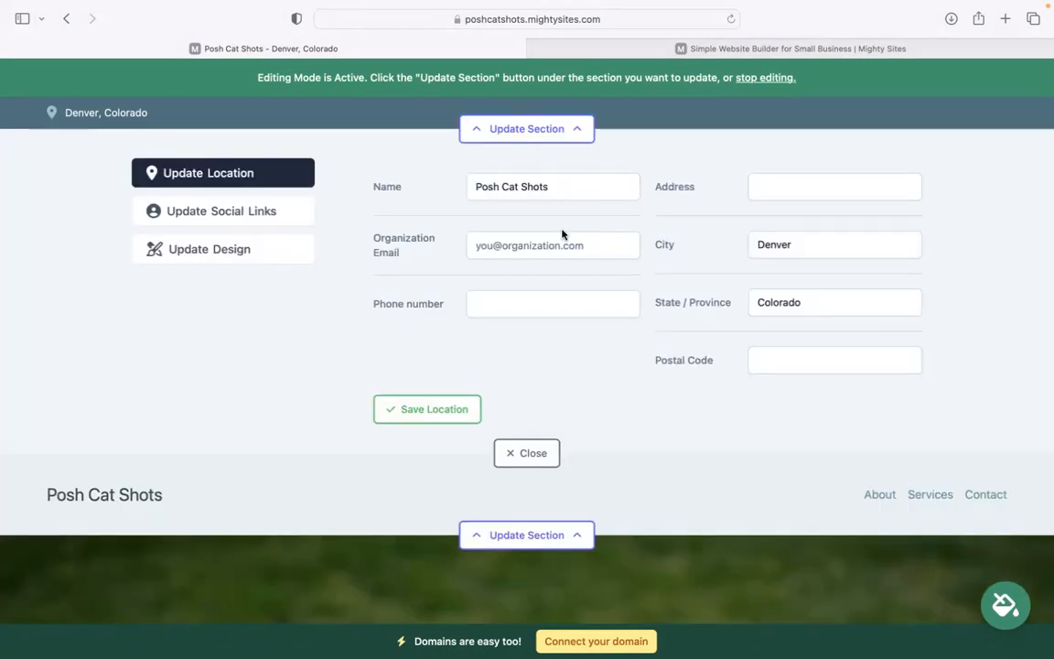
pyautogui.click(567, 241)
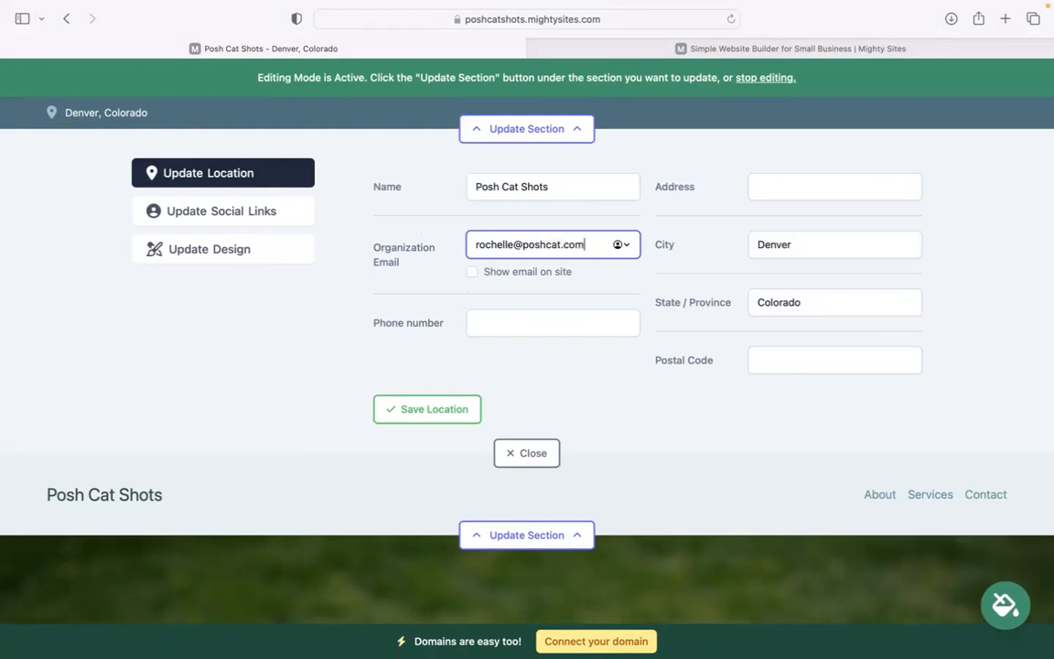
pyautogui.click(472, 272)
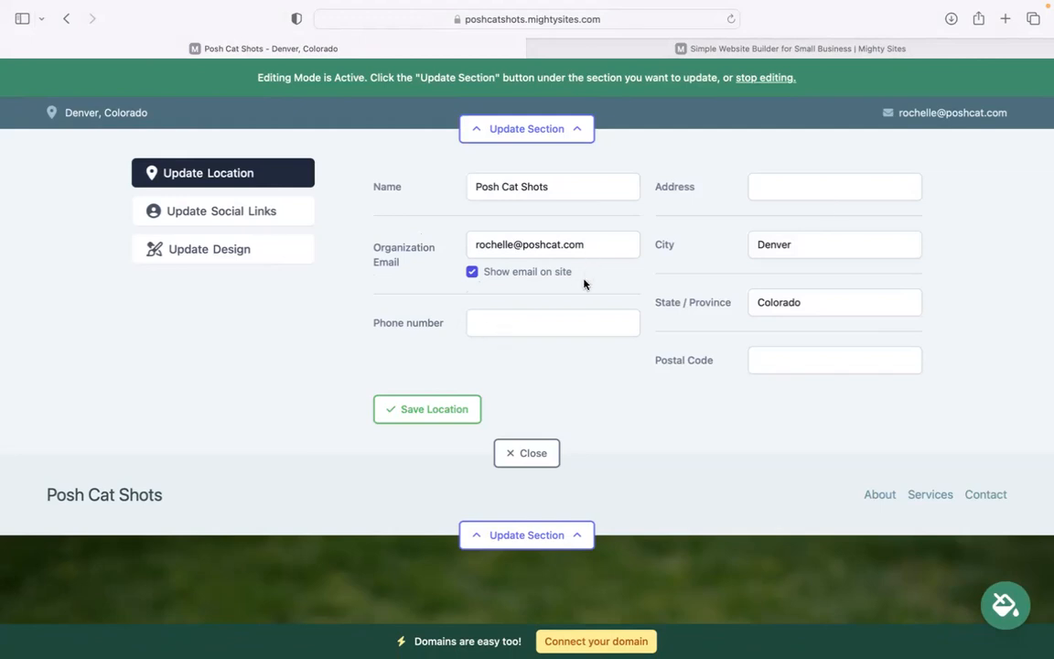
# Fill in the business phone number, street address and postal code, then save the location.
pyautogui.click(584, 319)
pyautogui.write('484-39393')
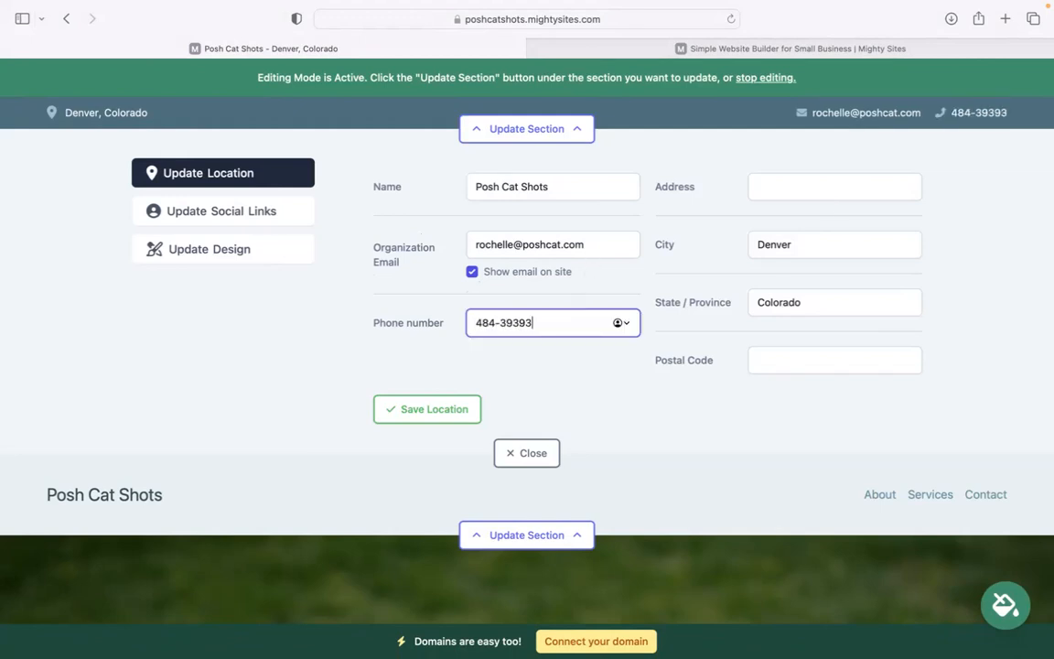
pyautogui.press('BackSpace')
pyautogui.click(804, 196)
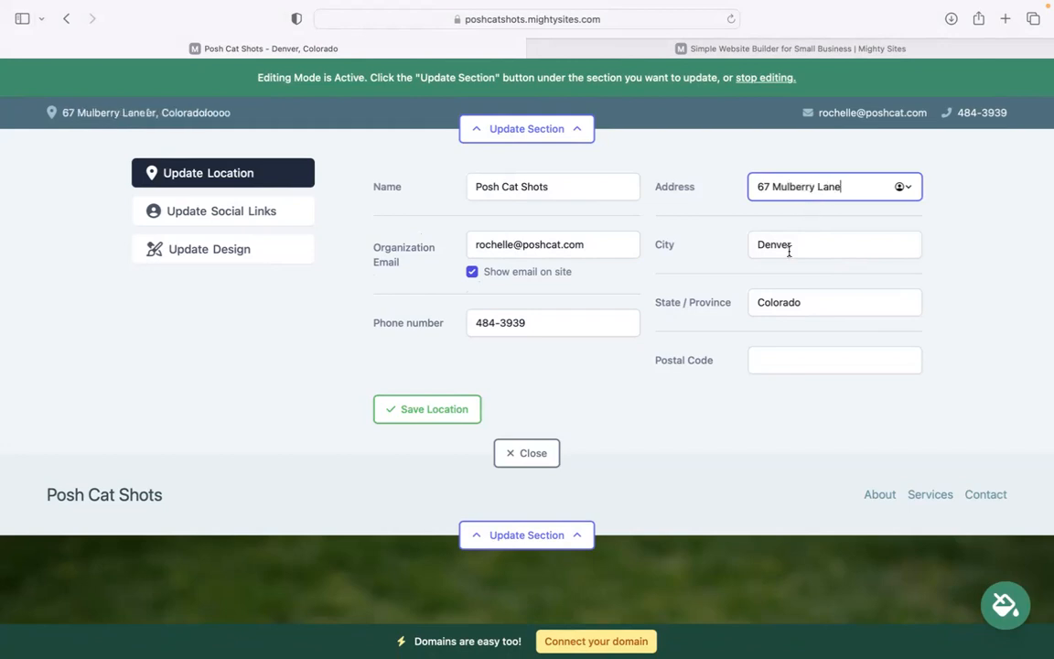
pyautogui.click(809, 366)
pyautogui.write('49383')
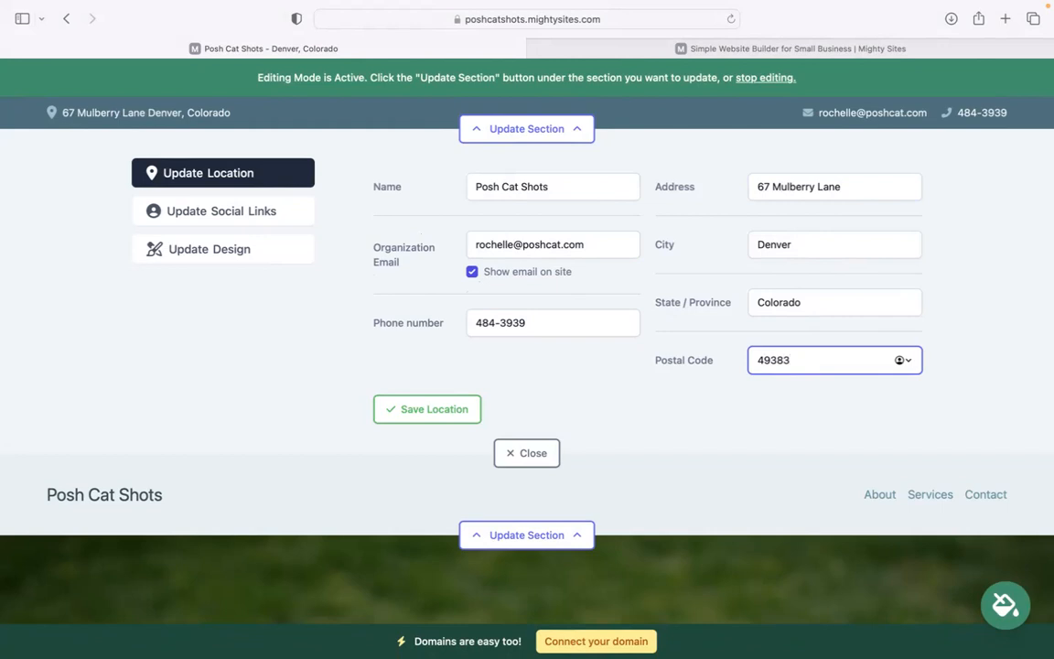
pyautogui.click(415, 413)
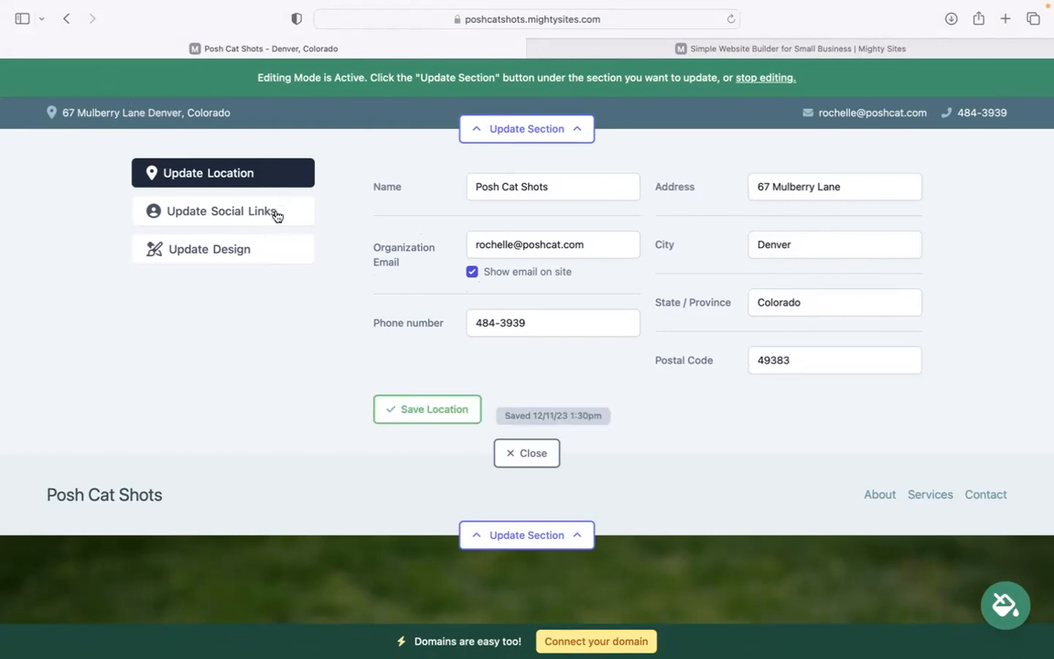
# Look over the social link fields, then close the top-bar editor.
pyautogui.click(276, 214)
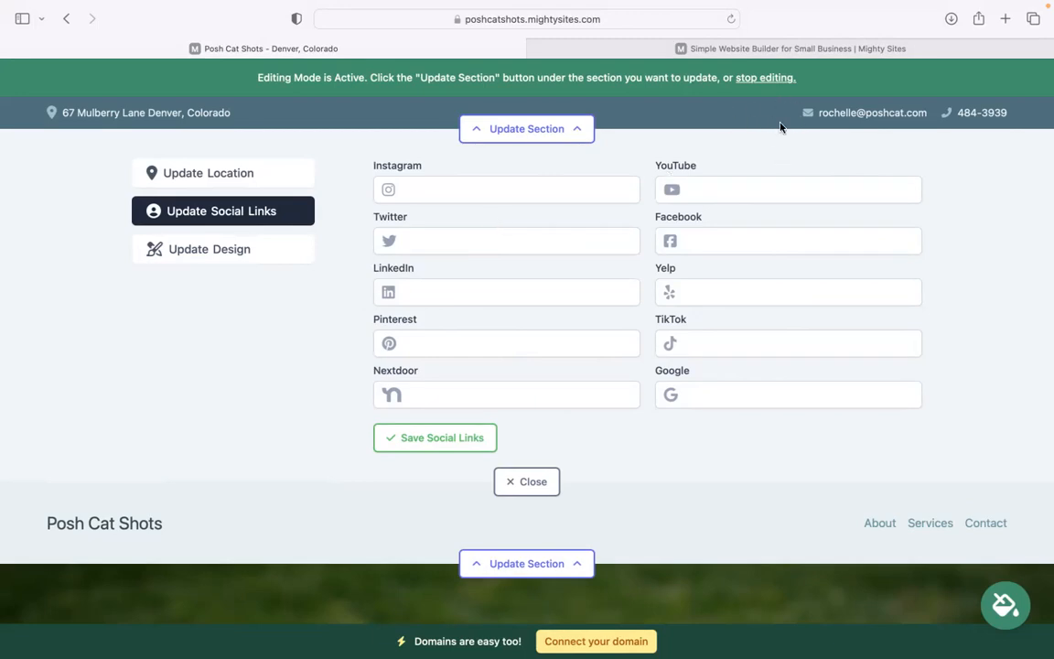
pyautogui.click(527, 482)
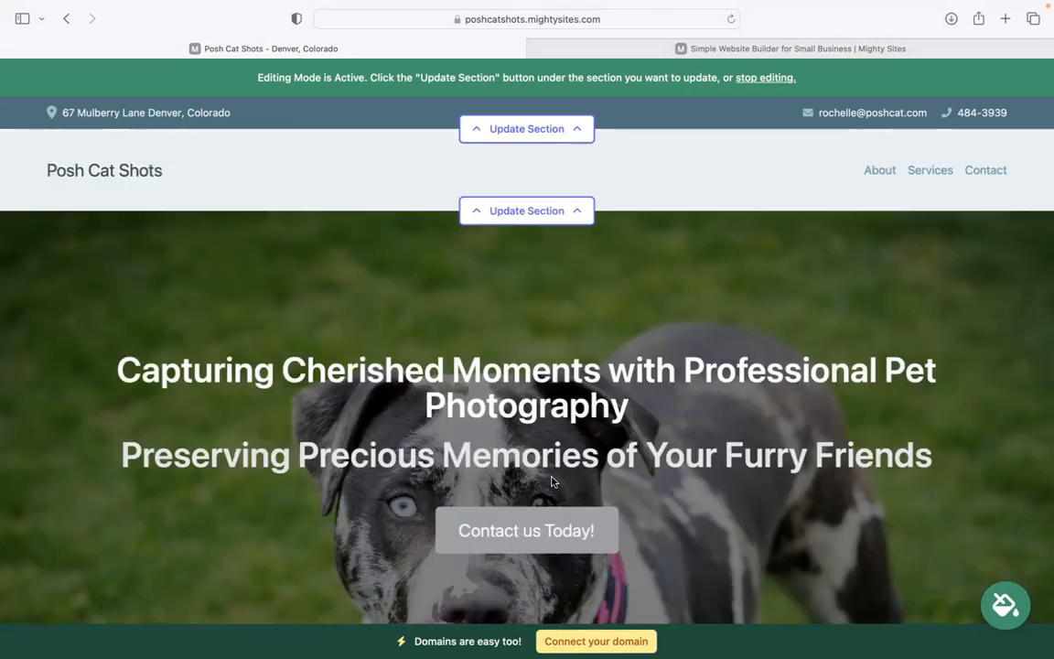
# Upload the Mighty Sites logo PNG as the header logo, save it, and make it bigger.
pyautogui.click(546, 213)
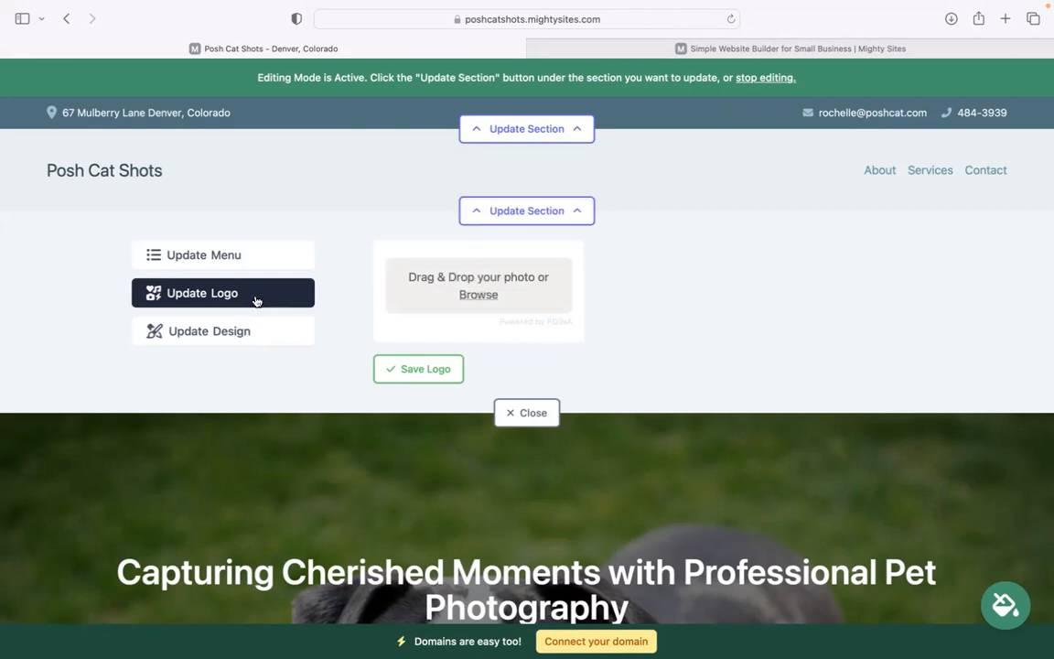
pyautogui.click(478, 296)
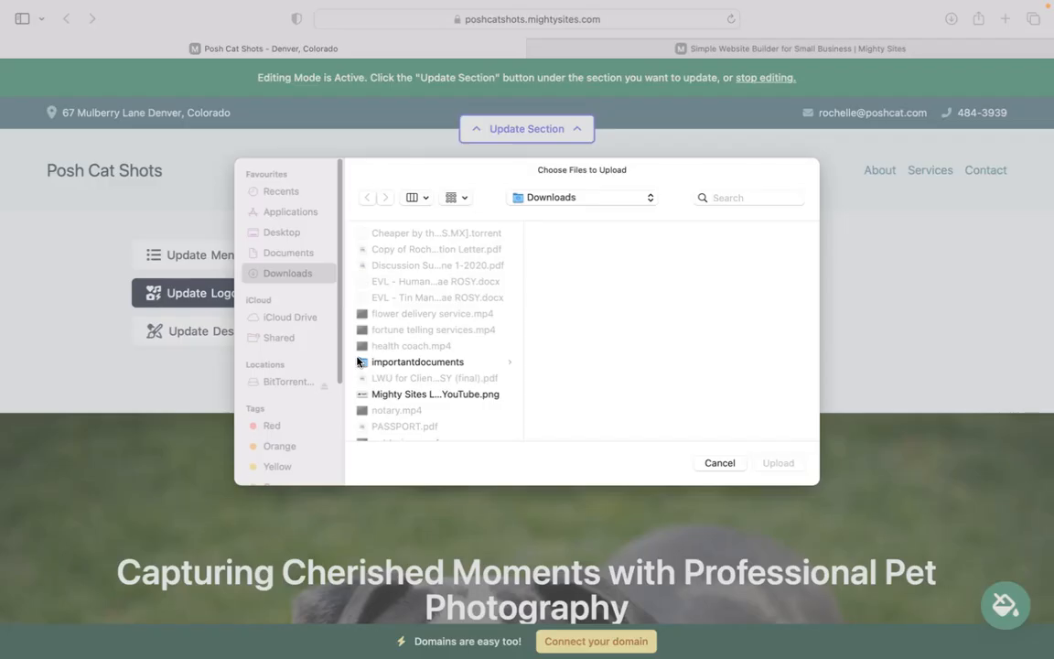
pyautogui.click(508, 402)
pyautogui.click(772, 473)
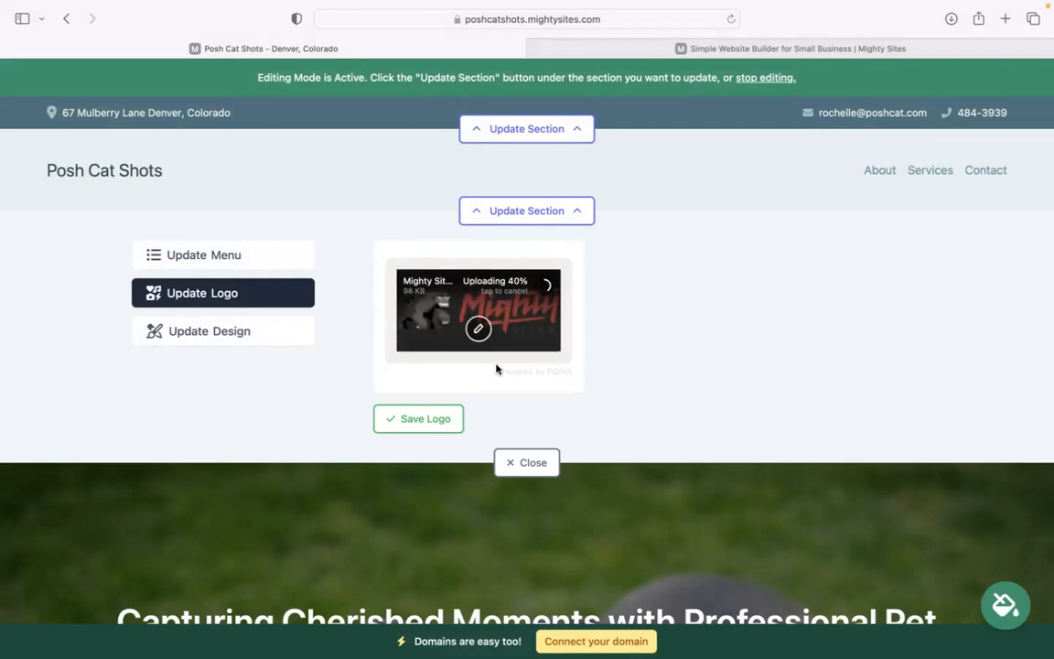
pyautogui.click(394, 423)
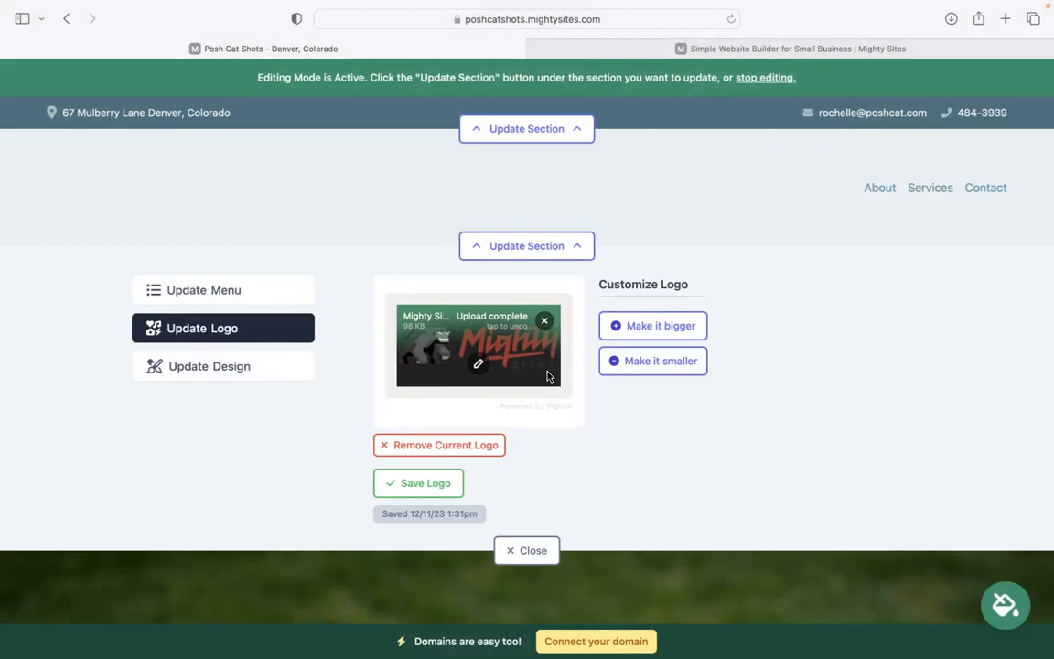
pyautogui.click(663, 336)
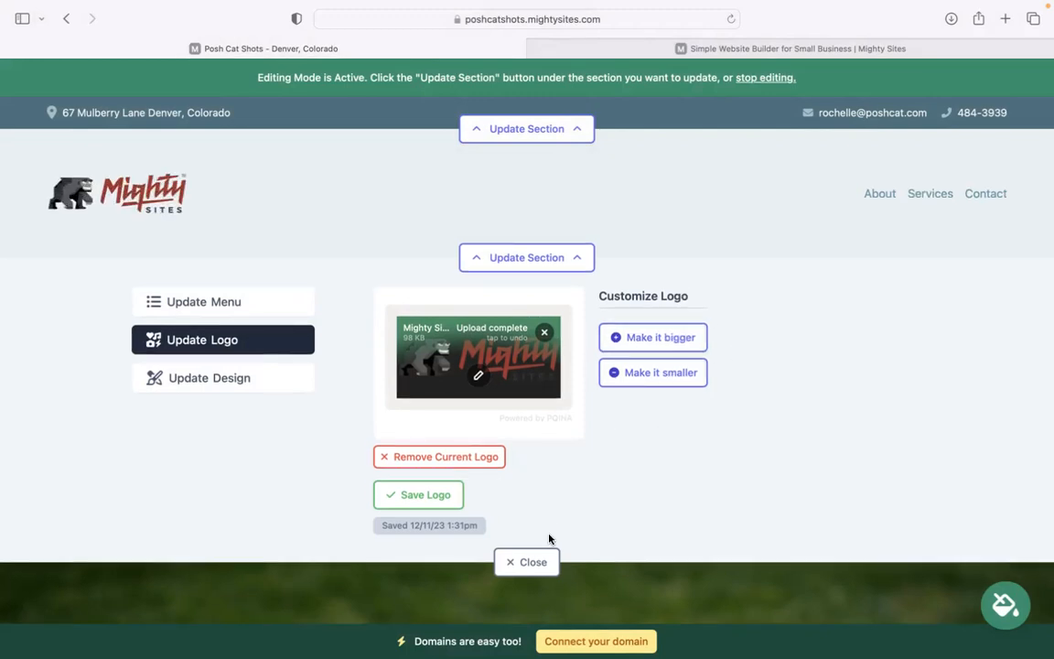
pyautogui.click(535, 561)
# Apply the dark brown colour theme from the next page of theme swatches.
pyautogui.scroll(-10, 540, 549)
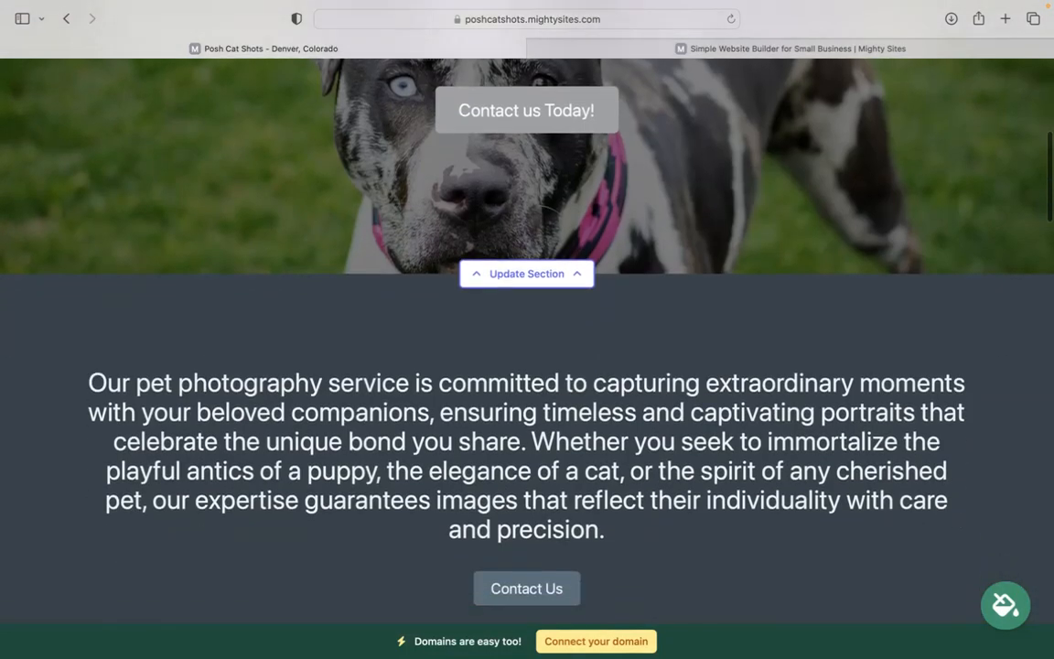
pyautogui.scroll(-3, 723, 433)
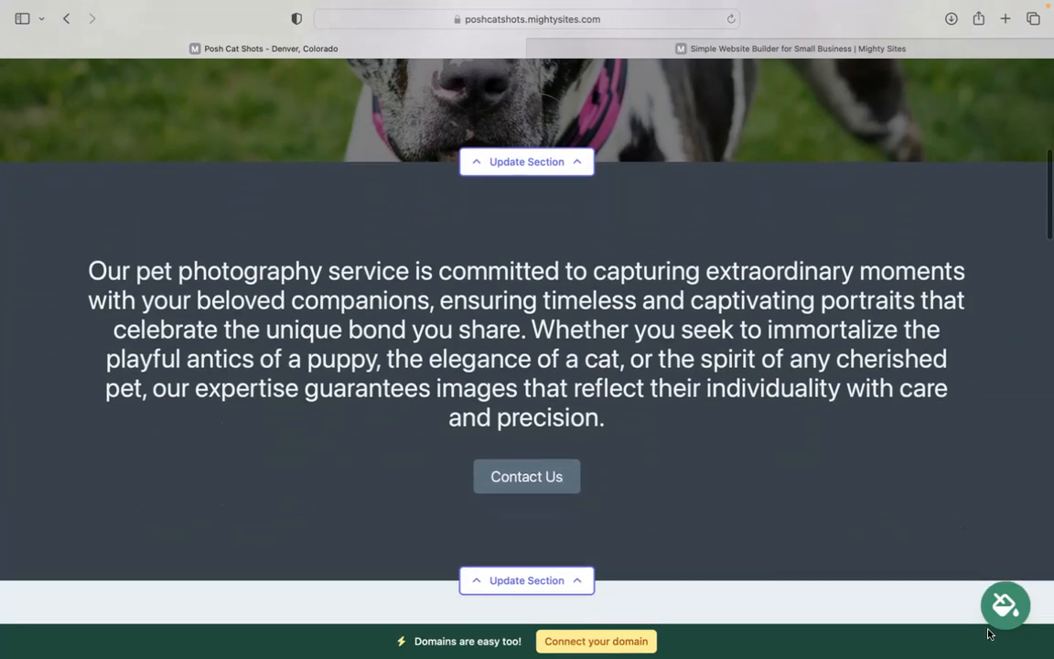
pyautogui.click(1004, 611)
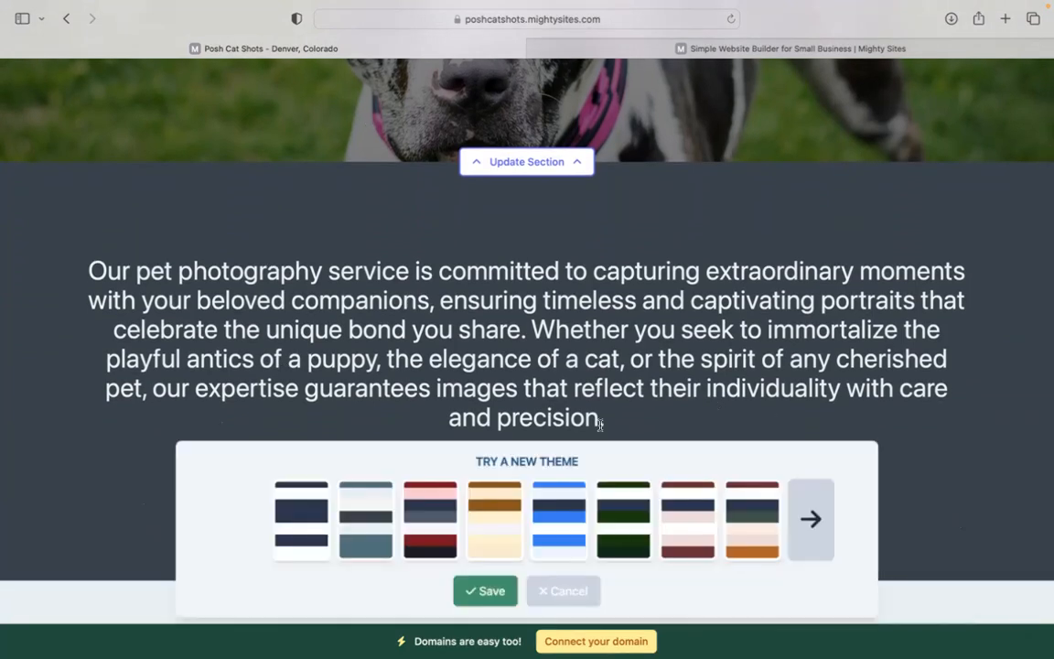
pyautogui.click(811, 519)
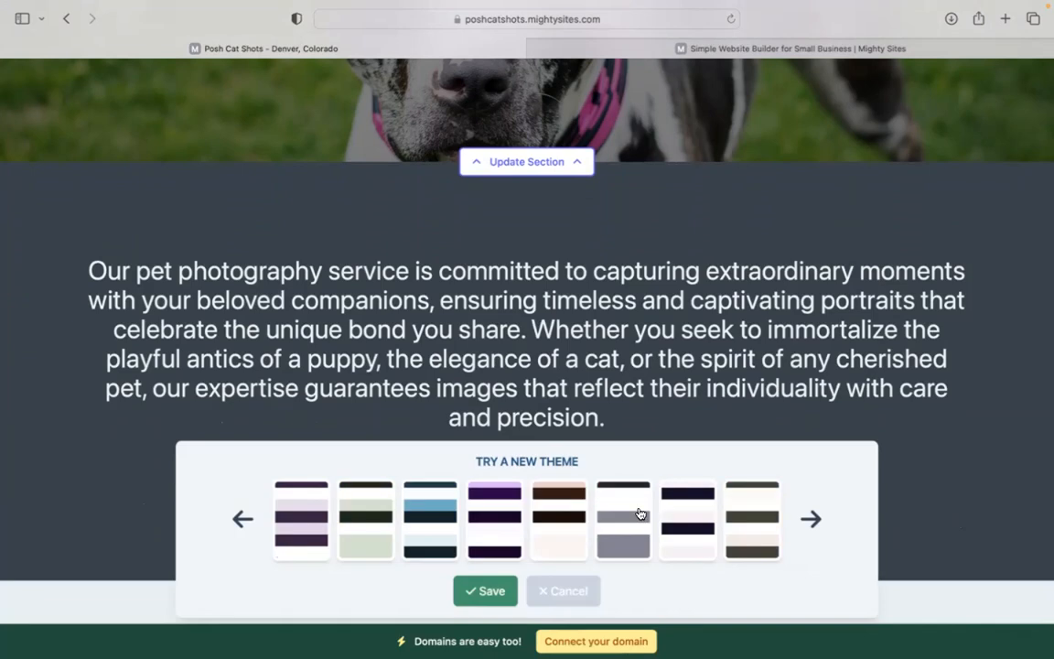
pyautogui.click(484, 592)
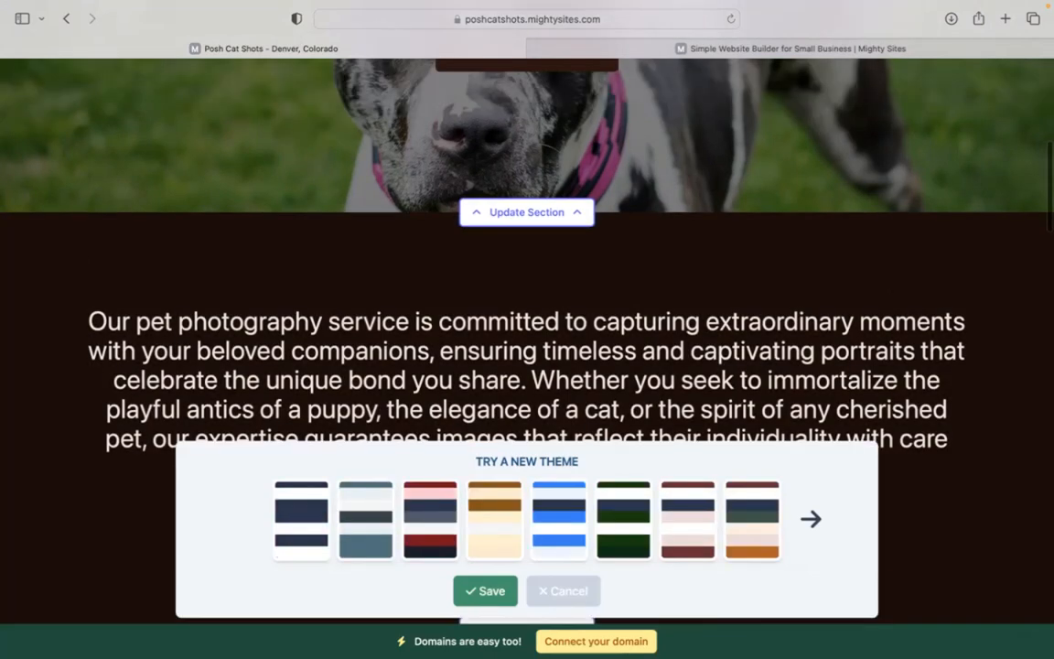
pyautogui.scroll(-5, 527, 330)
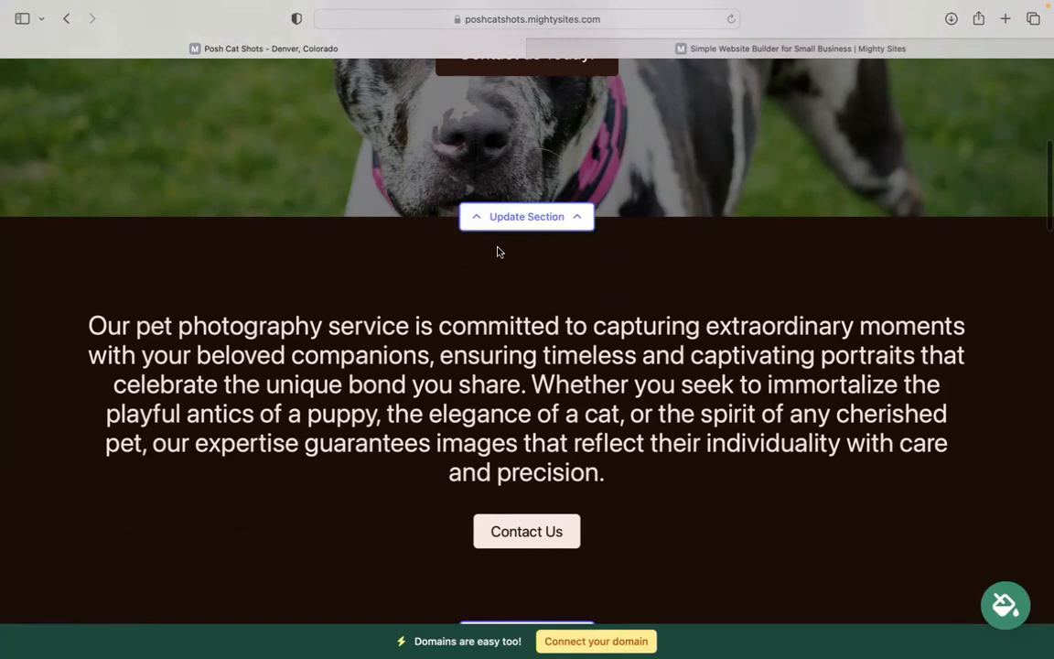
# Show the hero's Update Action settings: 'Contact us Today!' button linked to Home Lead Form.
pyautogui.click(552, 222)
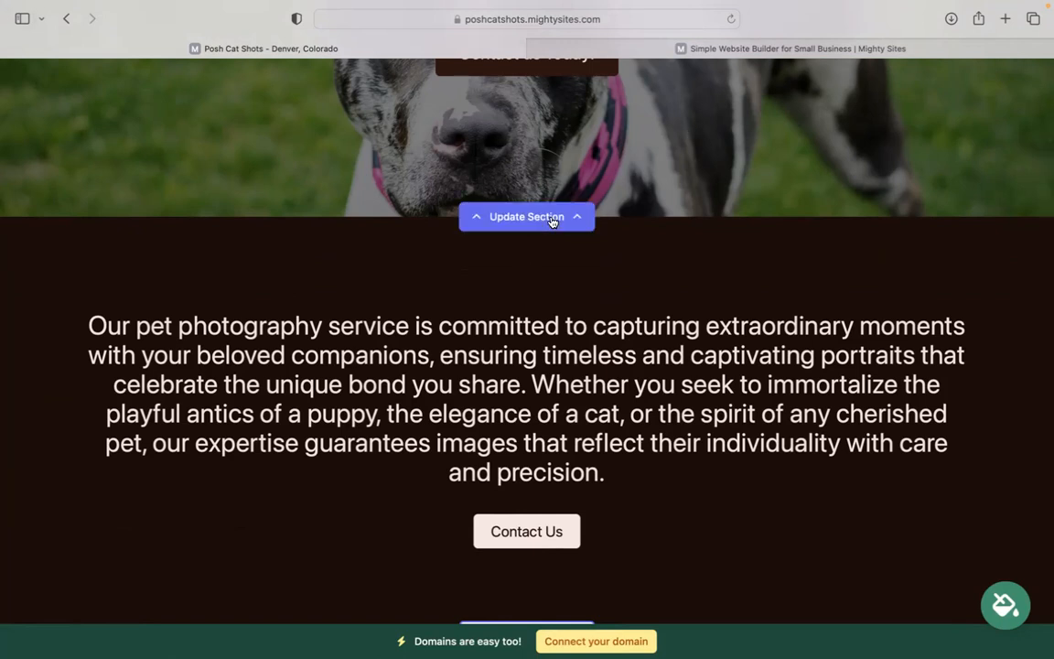
pyautogui.click(252, 337)
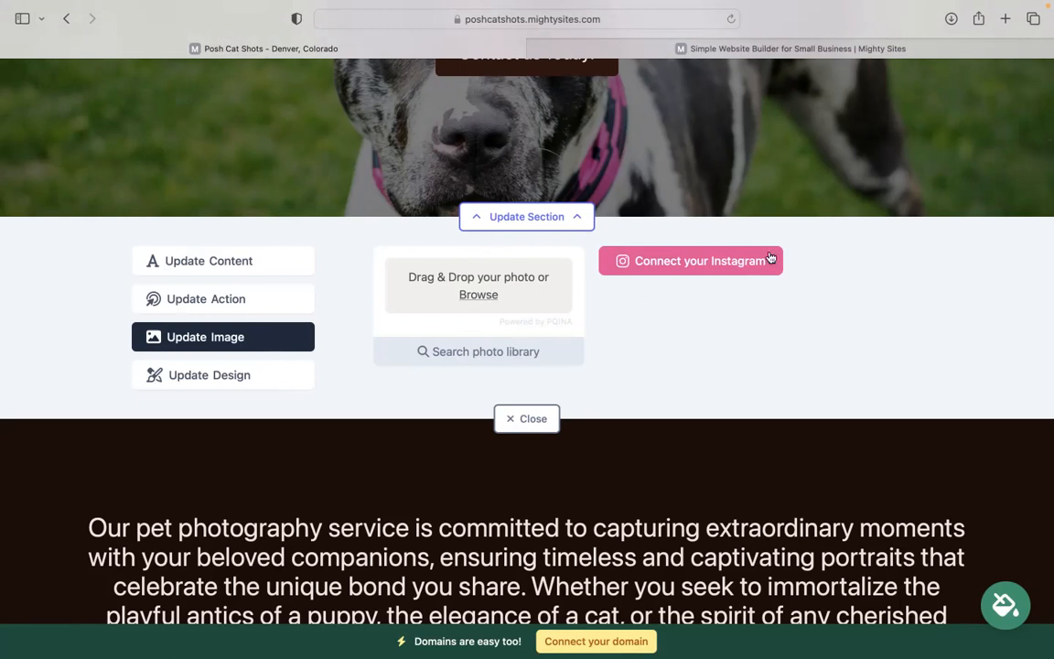
pyautogui.click(228, 303)
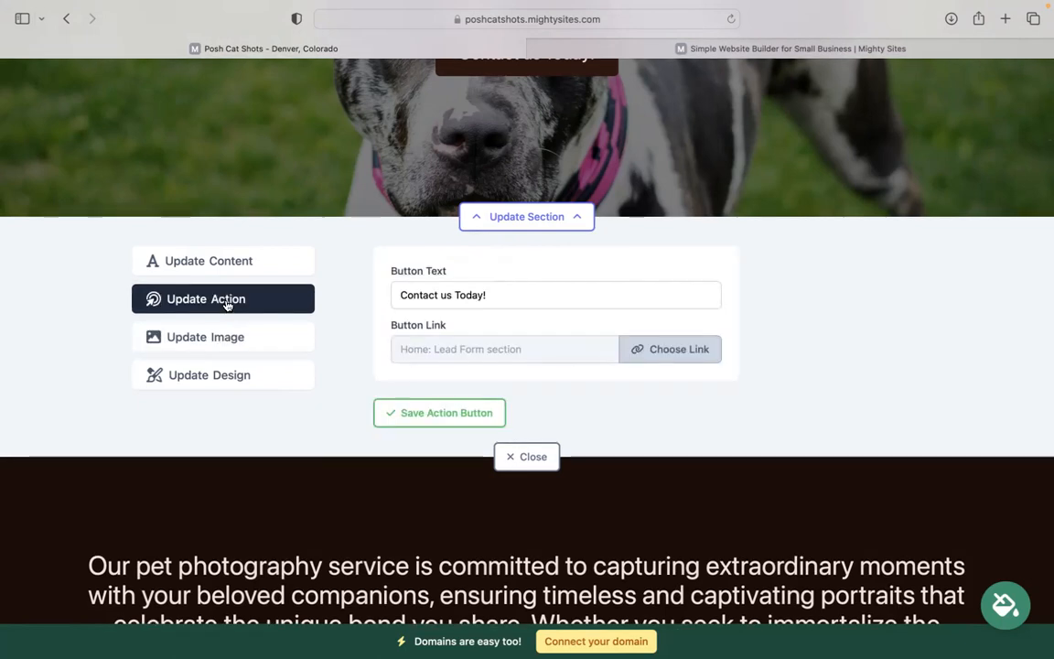
pyautogui.scroll(2, 394, 176)
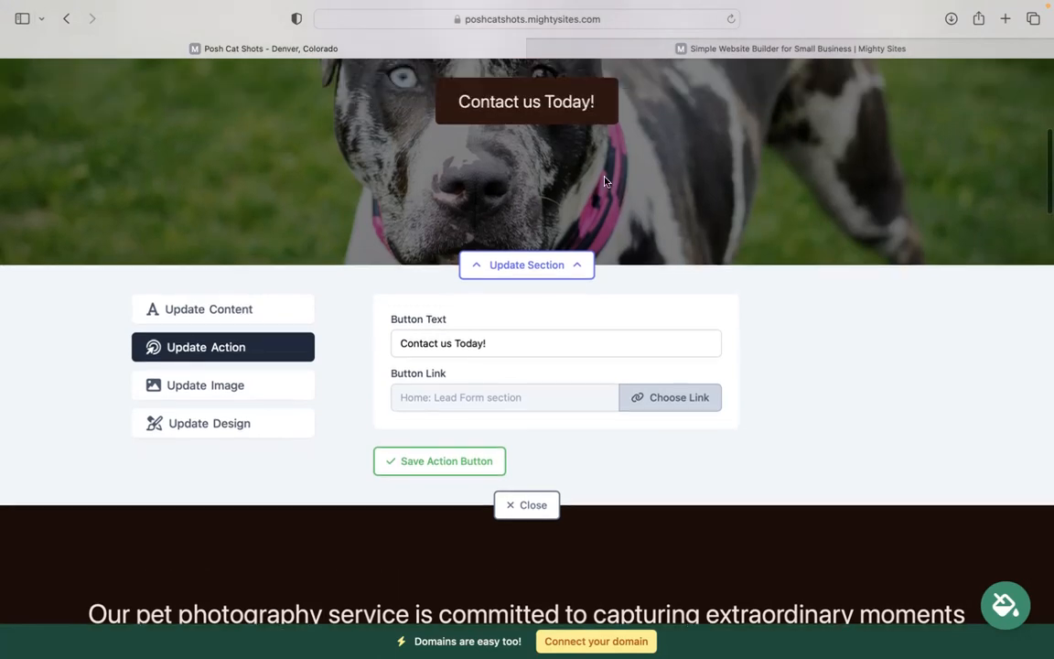
pyautogui.scroll(1, 464, 229)
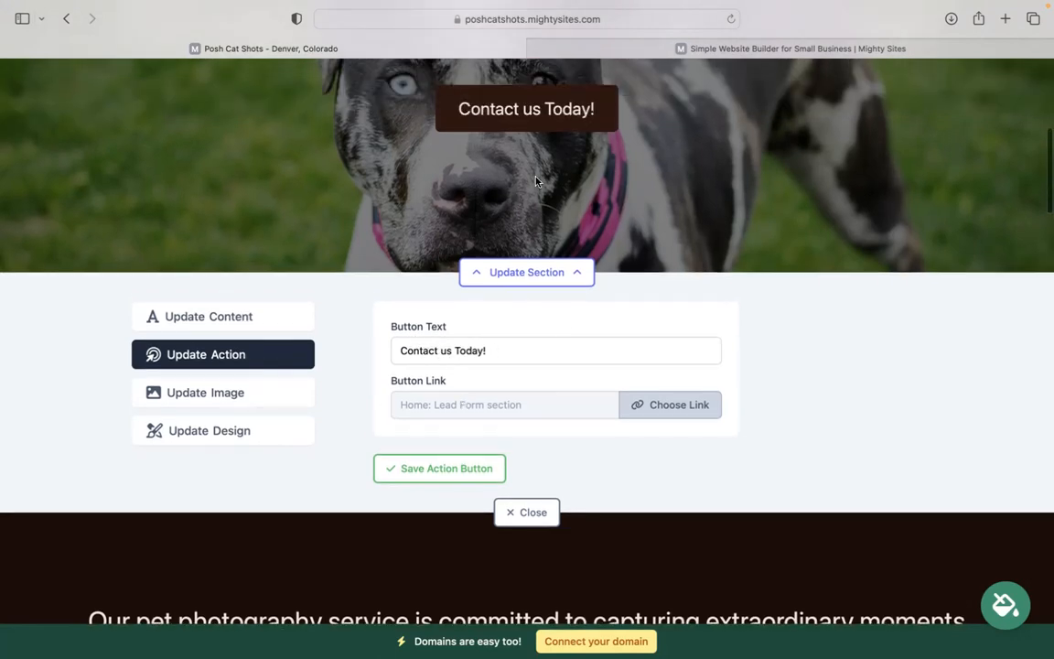
pyautogui.scroll(-5, 656, 405)
pyautogui.scroll(-20, 527, 338)
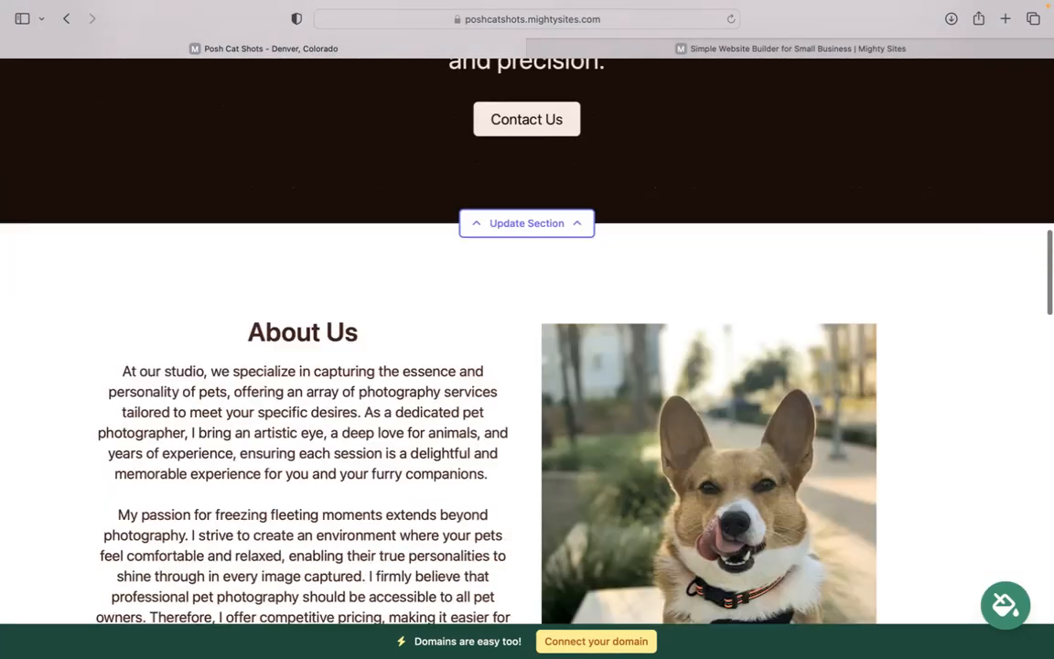
pyautogui.scroll(-20, 263, 108)
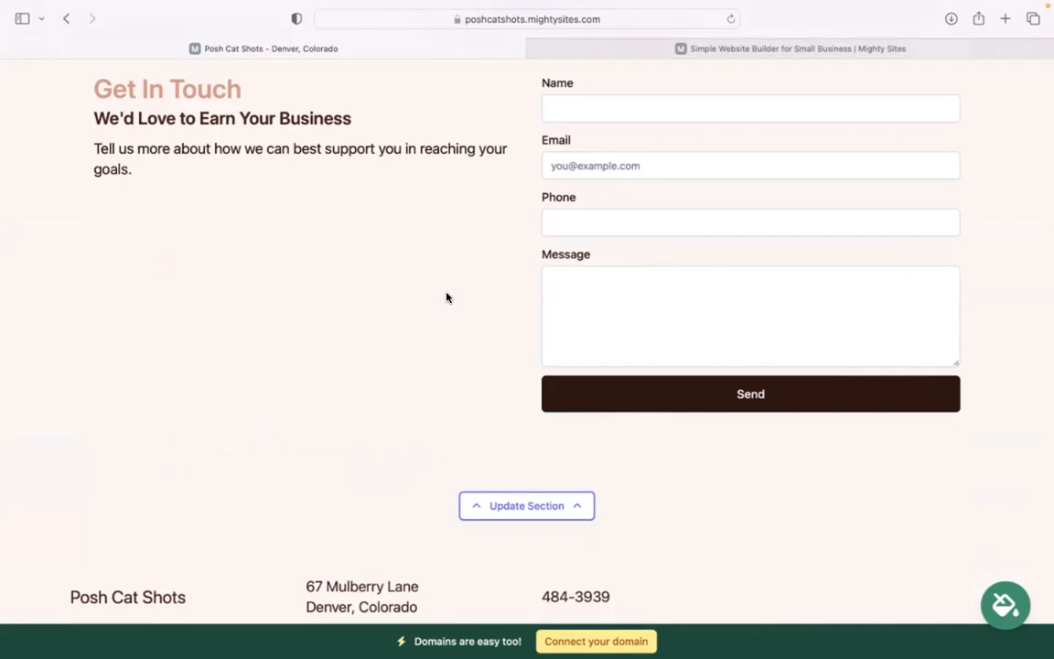
pyautogui.scroll(10, 447, 297)
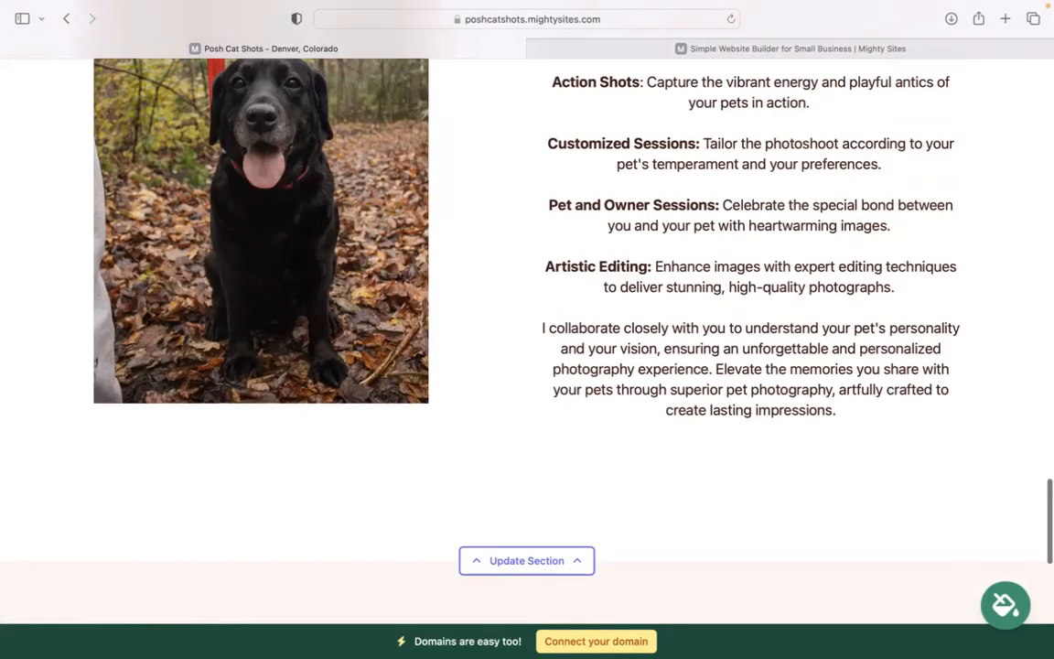
pyautogui.scroll(5, 615, 539)
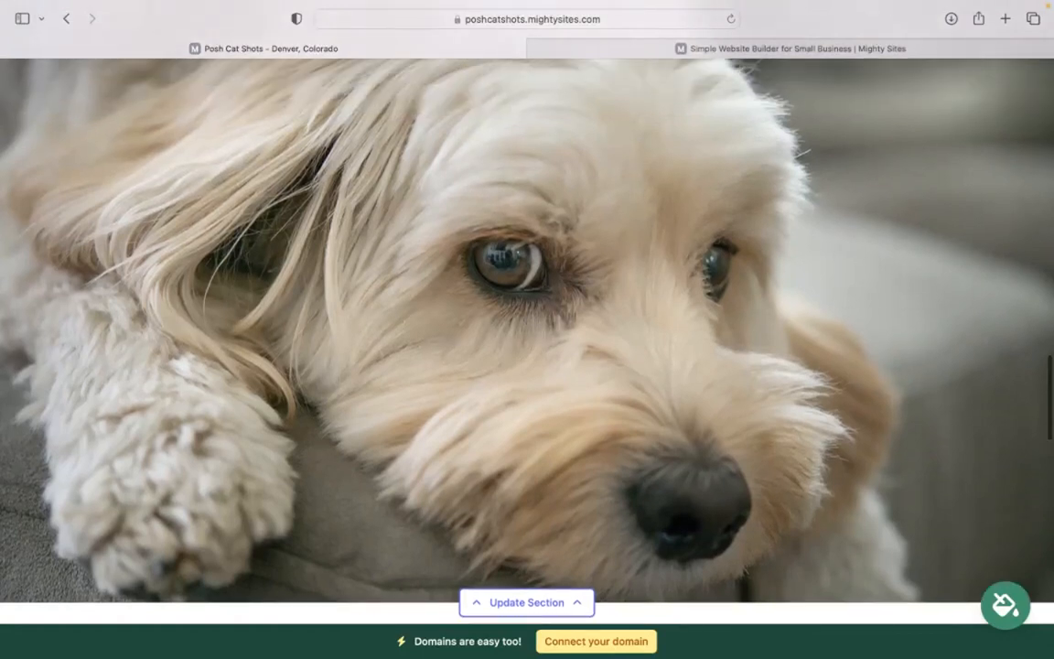
pyautogui.scroll(5, 527, 301)
pyautogui.scroll(5, 527, 311)
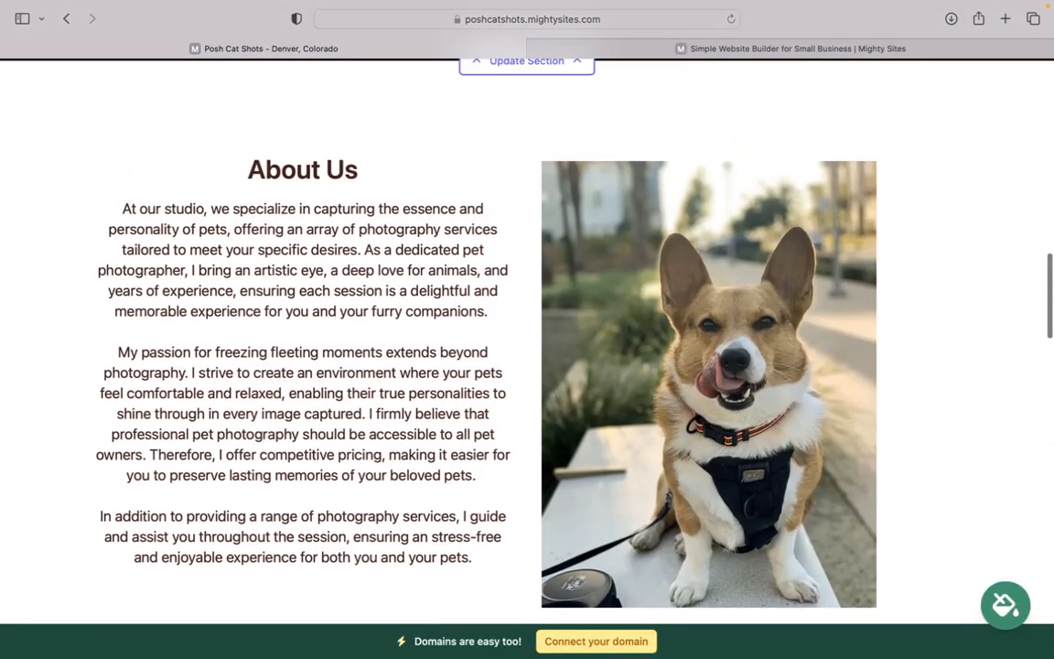
pyautogui.scroll(5, 527, 311)
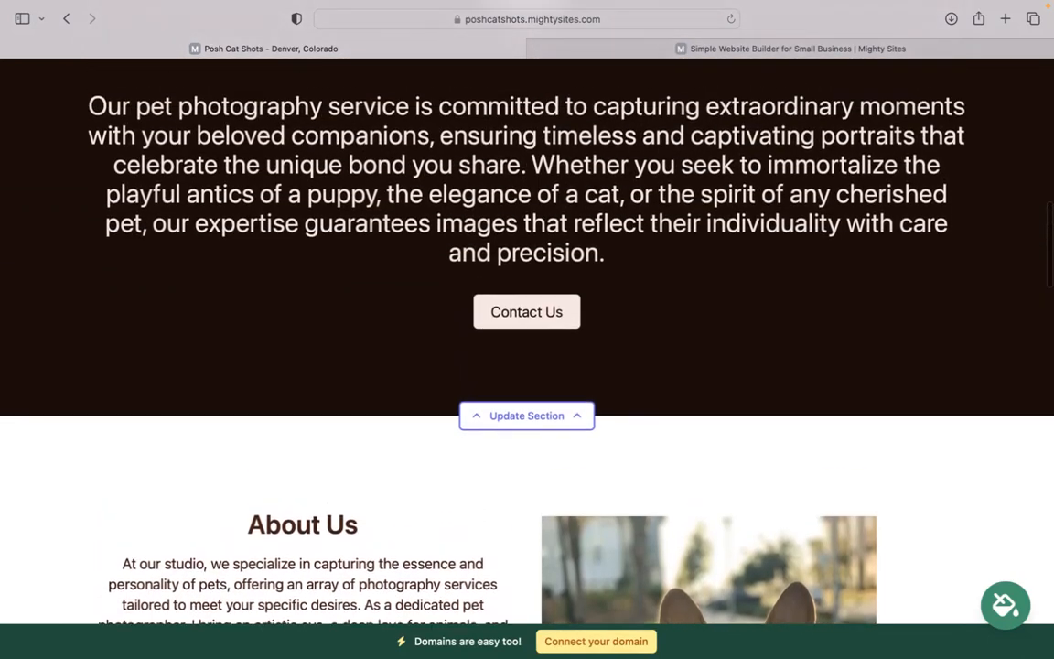
pyautogui.scroll(10, 751, 242)
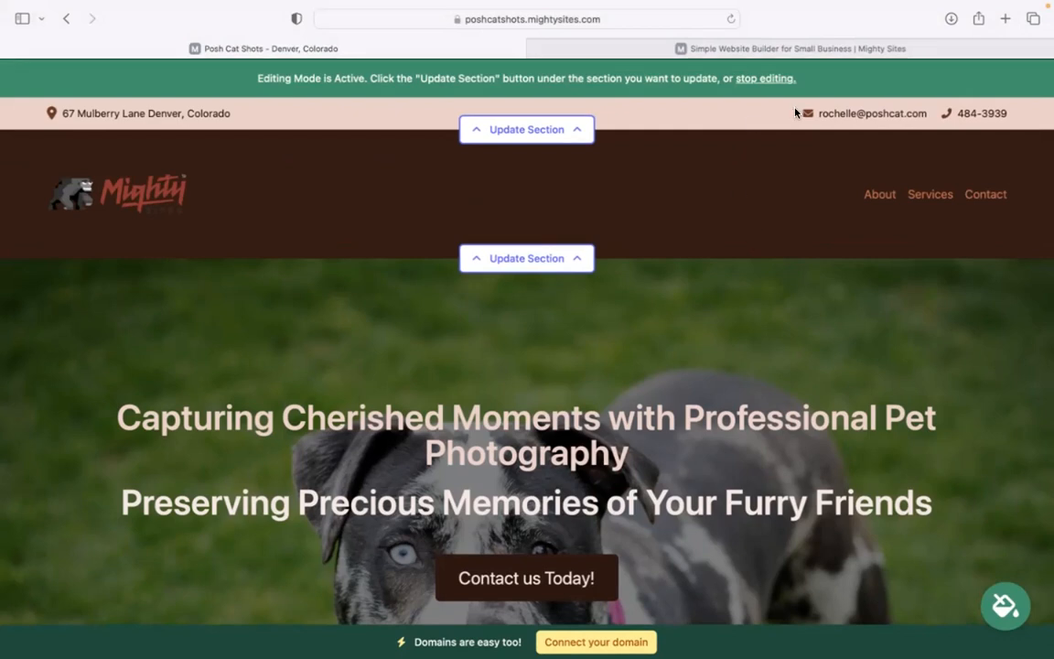
pyautogui.moveTo(779, 13)
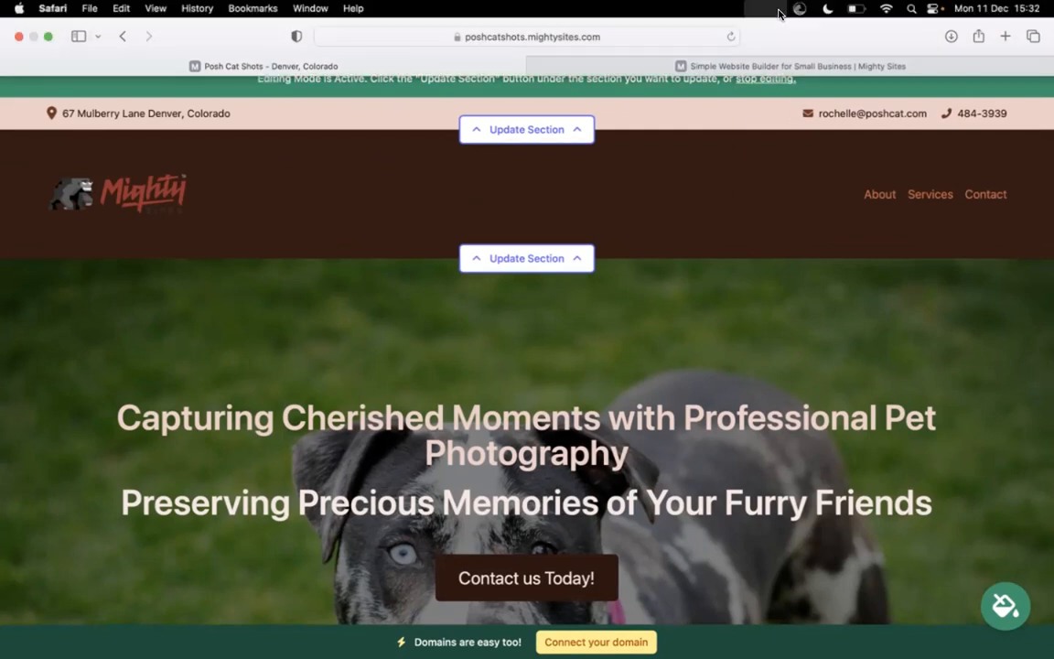